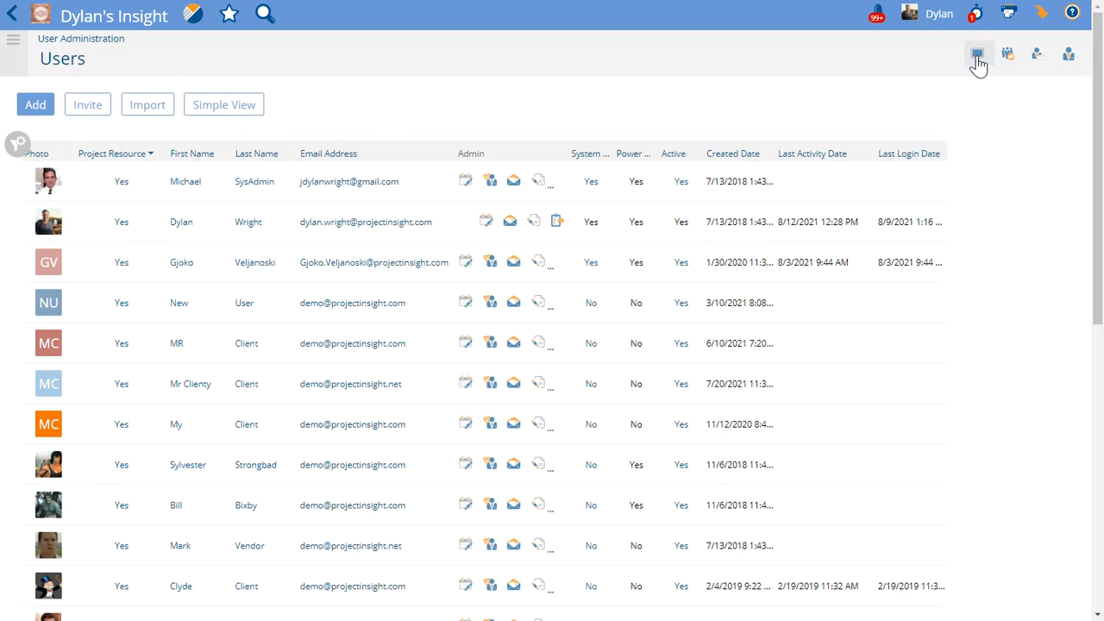
Open the user list display options and remove the Photo and Project Resource columns from the selected columns
{"action": "left_click", "coordinate": [29, 140]}
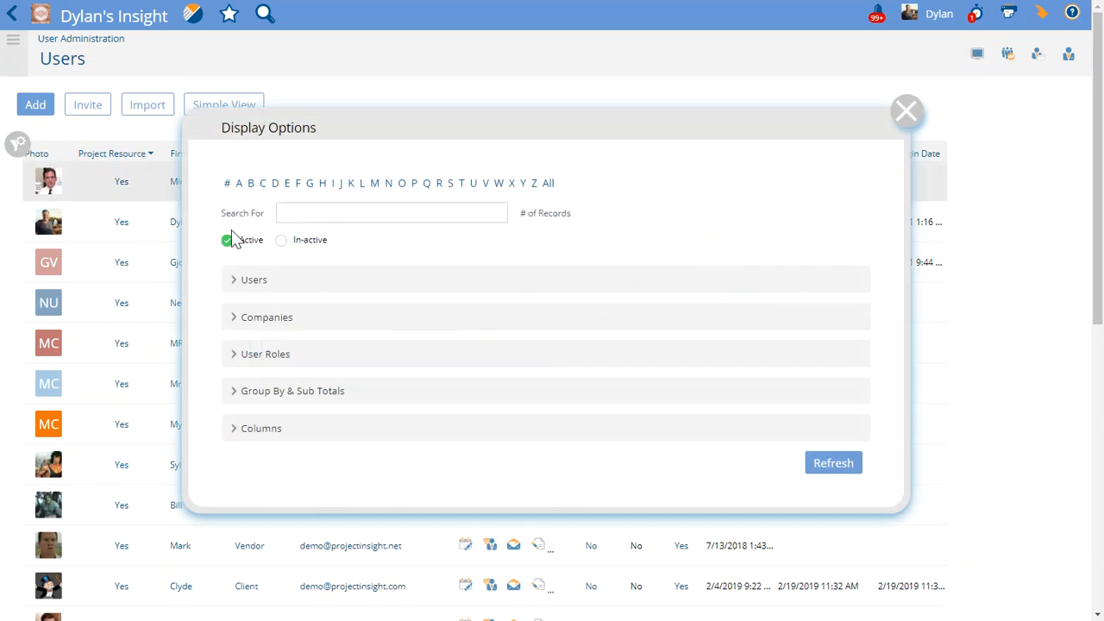
{"action": "left_click", "coordinate": [352, 435]}
{"action": "scroll", "coordinate": [426, 407], "scroll_direction": "down", "scroll_amount": 2}
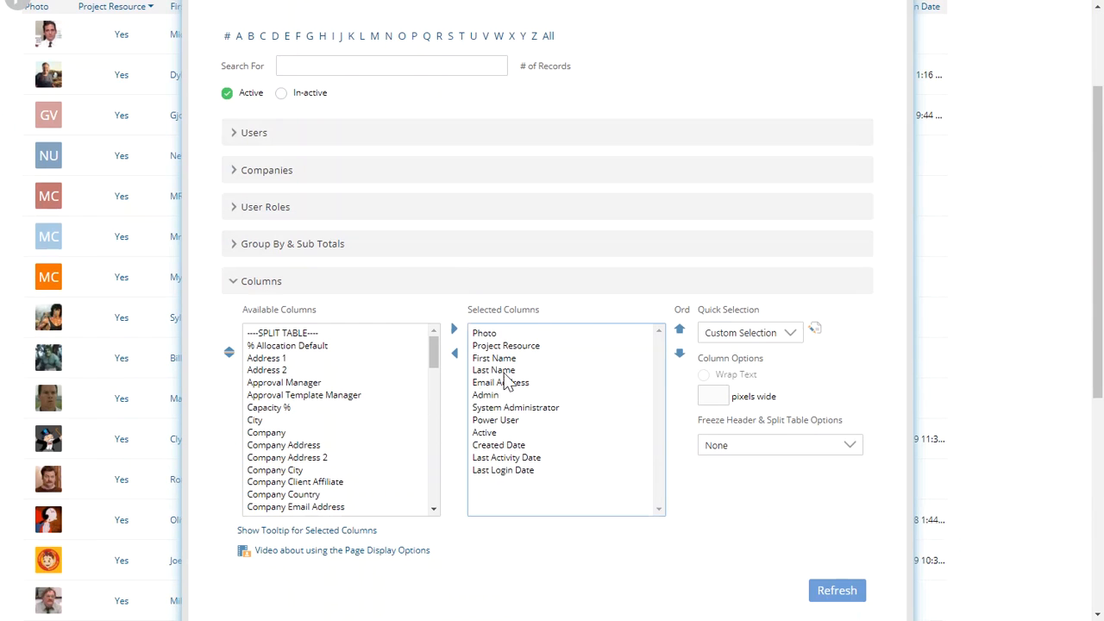
{"action": "scroll", "coordinate": [521, 384], "scroll_direction": "up", "scroll_amount": 2}
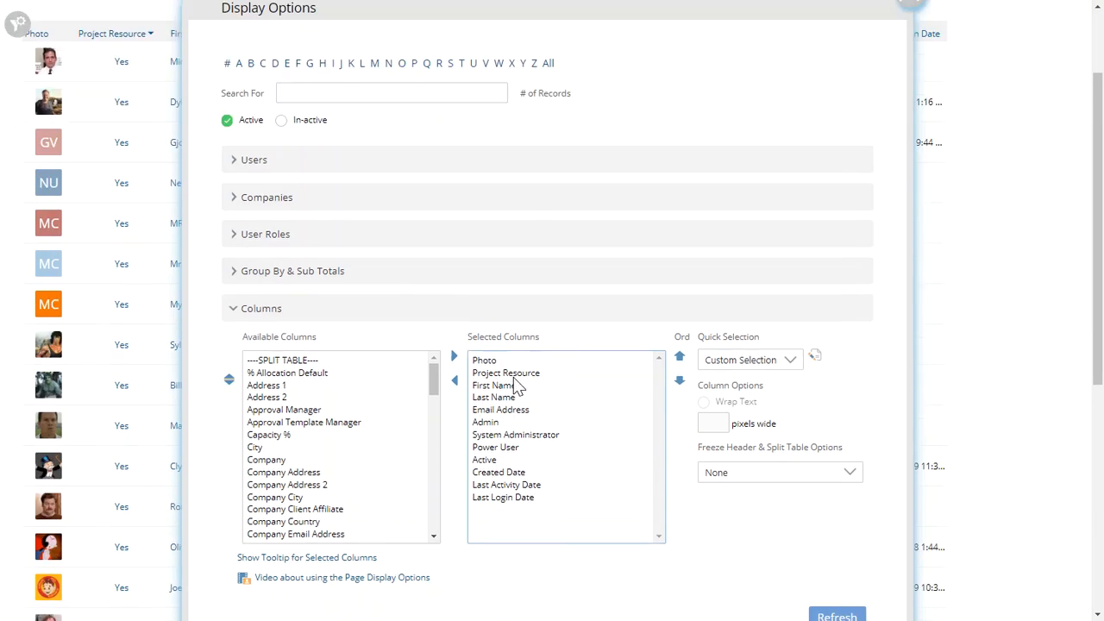
{"action": "scroll", "coordinate": [509, 396], "scroll_direction": "down", "scroll_amount": 1}
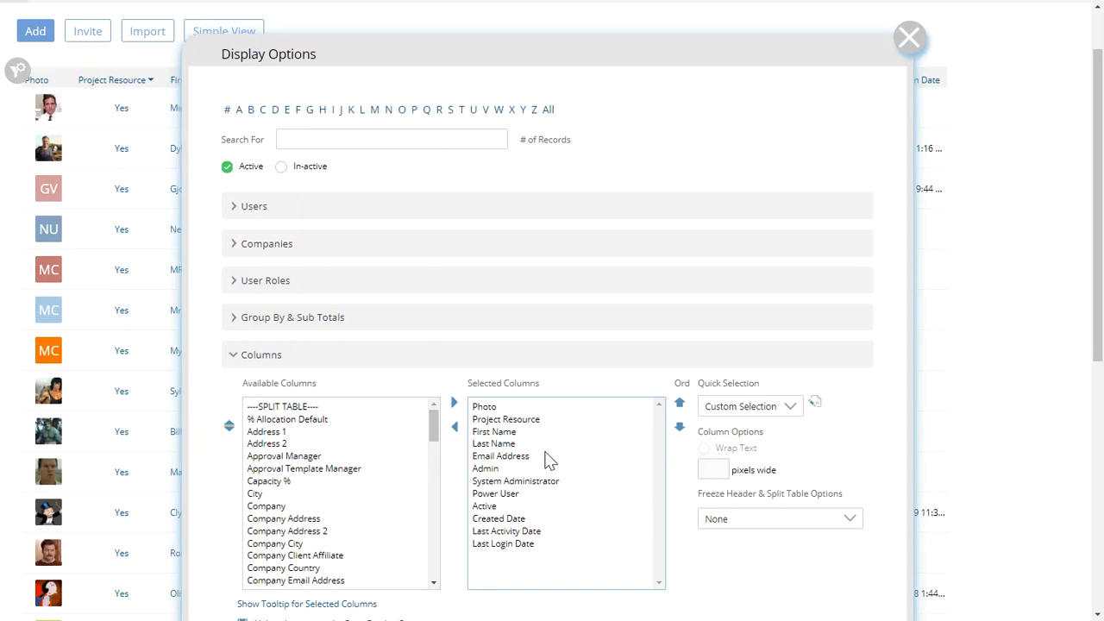
{"action": "left_click", "coordinate": [739, 410]}
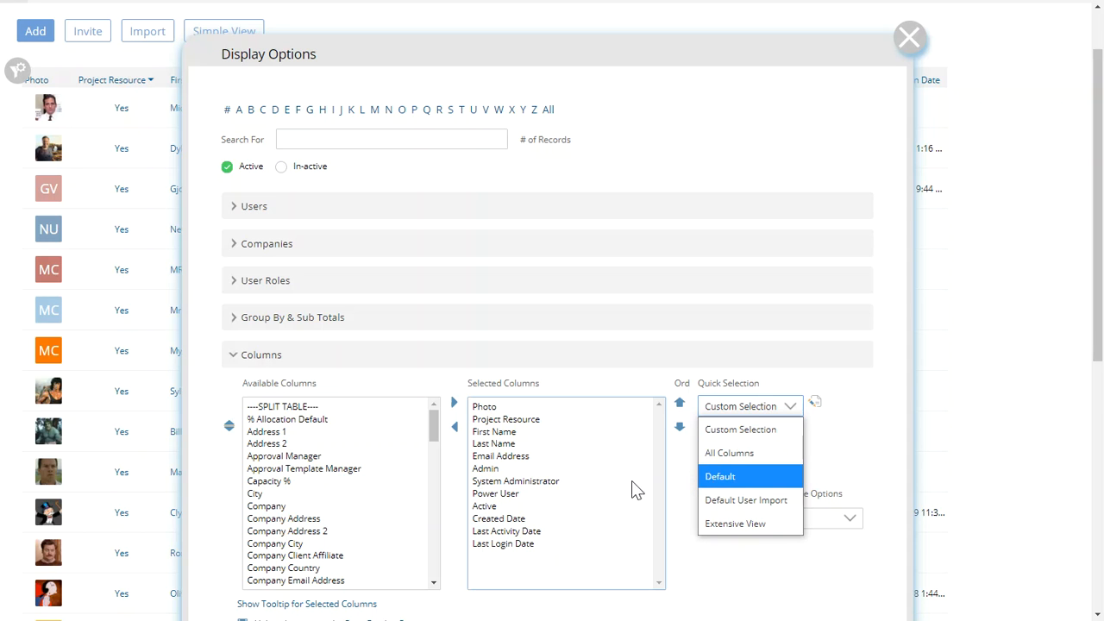
{"action": "double_click", "coordinate": [506, 420]}
{"action": "double_click", "coordinate": [503, 408]}
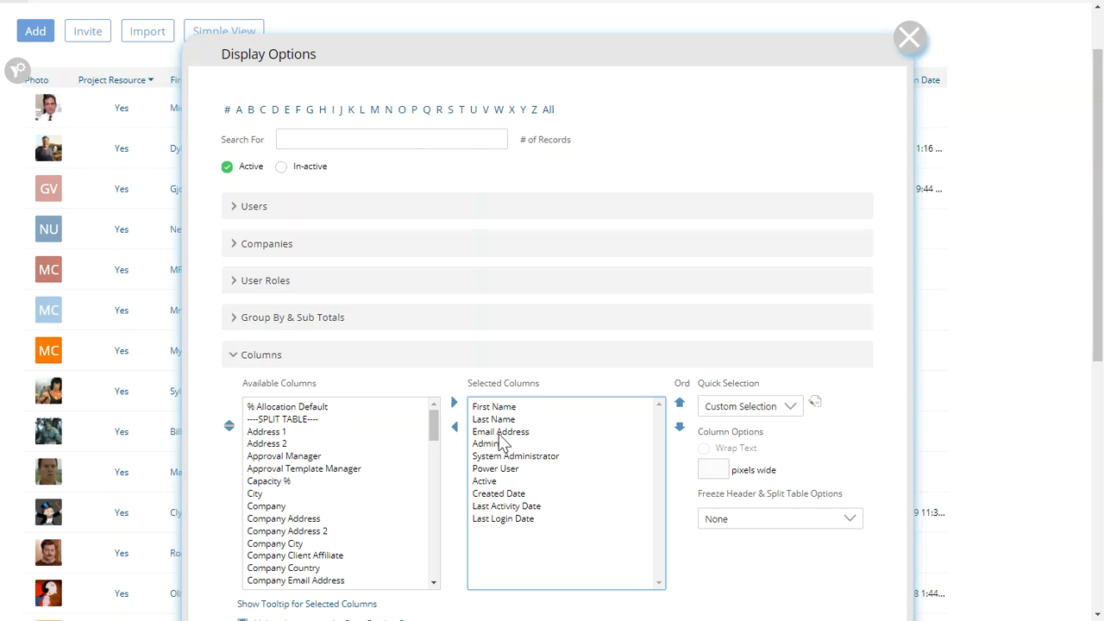
Add the Username column to the selected columns just before Email Address
{"action": "left_click", "coordinate": [495, 432]}
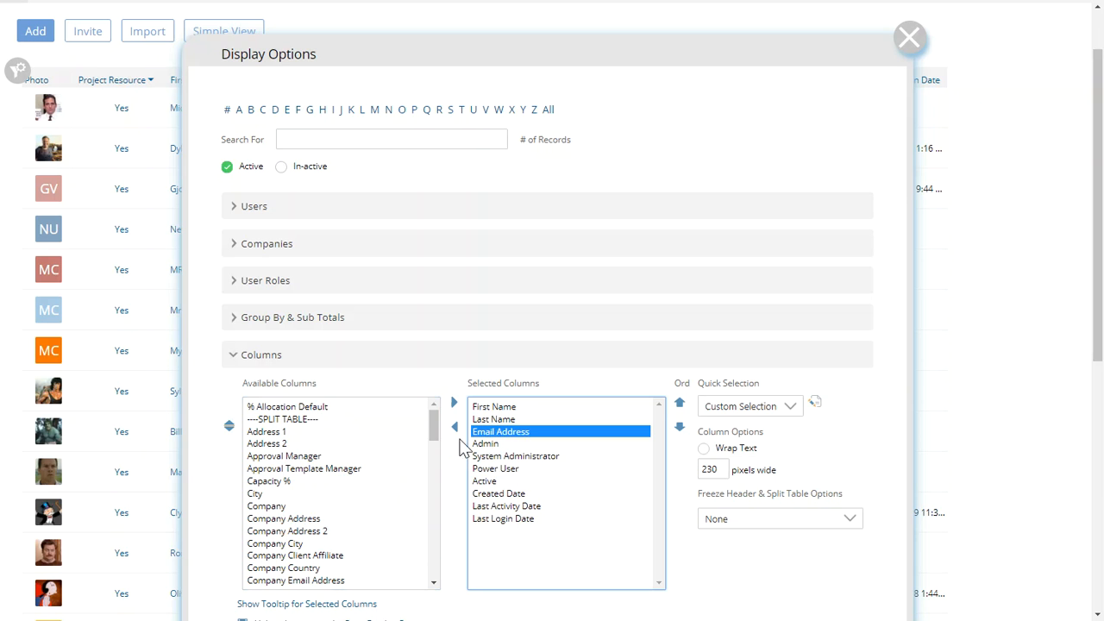
{"action": "left_click", "coordinate": [322, 519]}
{"action": "type", "text": "user"}
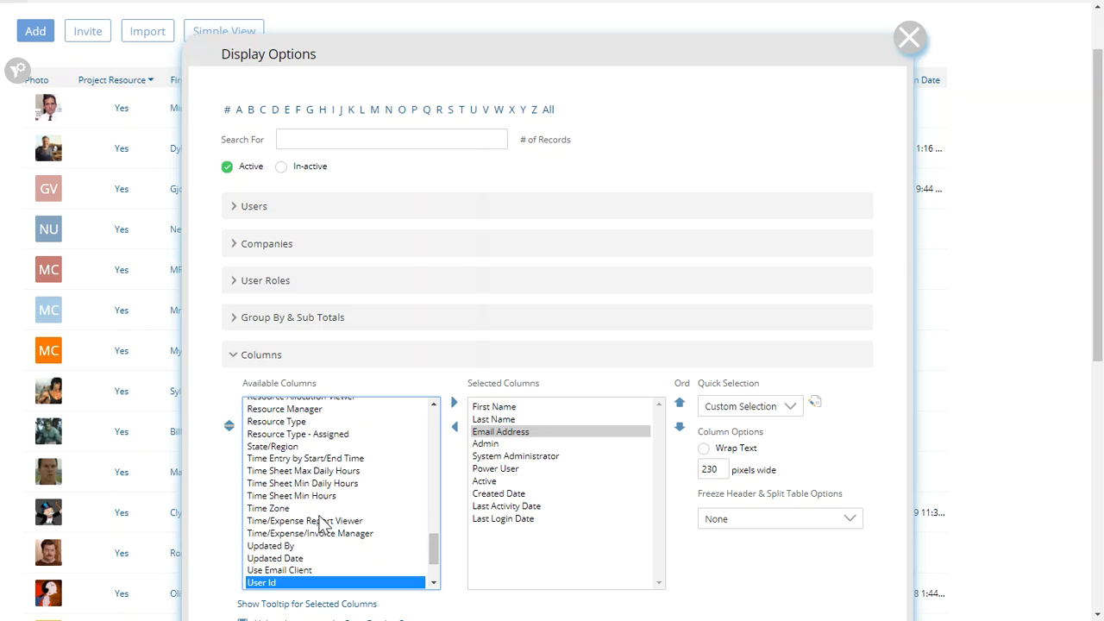
{"action": "scroll", "coordinate": [345, 516], "scroll_direction": "down", "scroll_amount": 1}
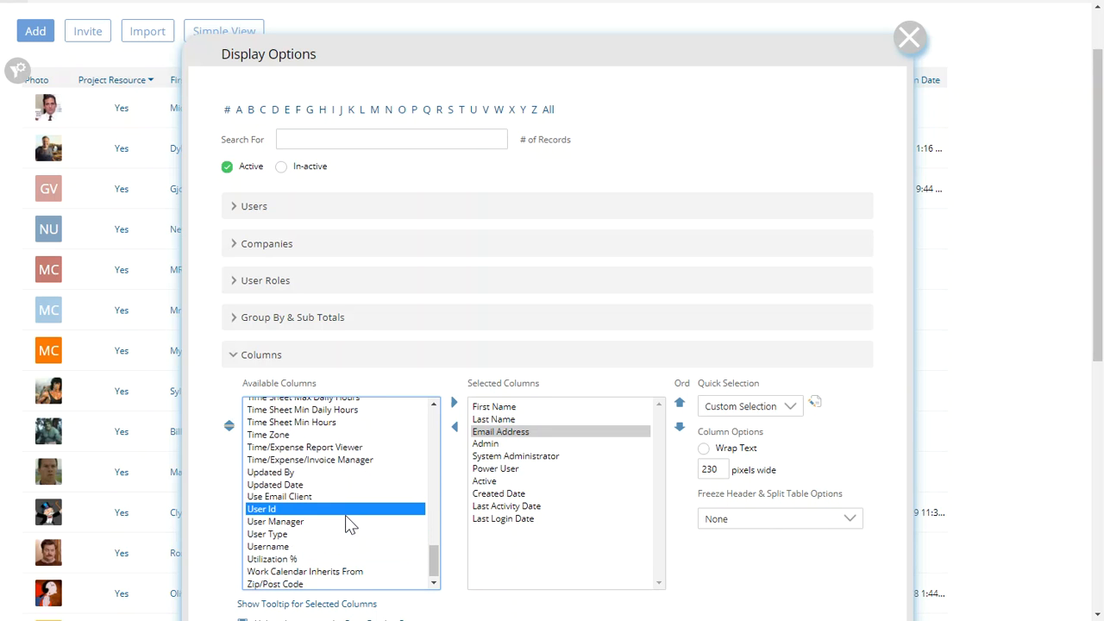
{"action": "left_click", "coordinate": [285, 547]}
{"action": "left_click", "coordinate": [494, 439]}
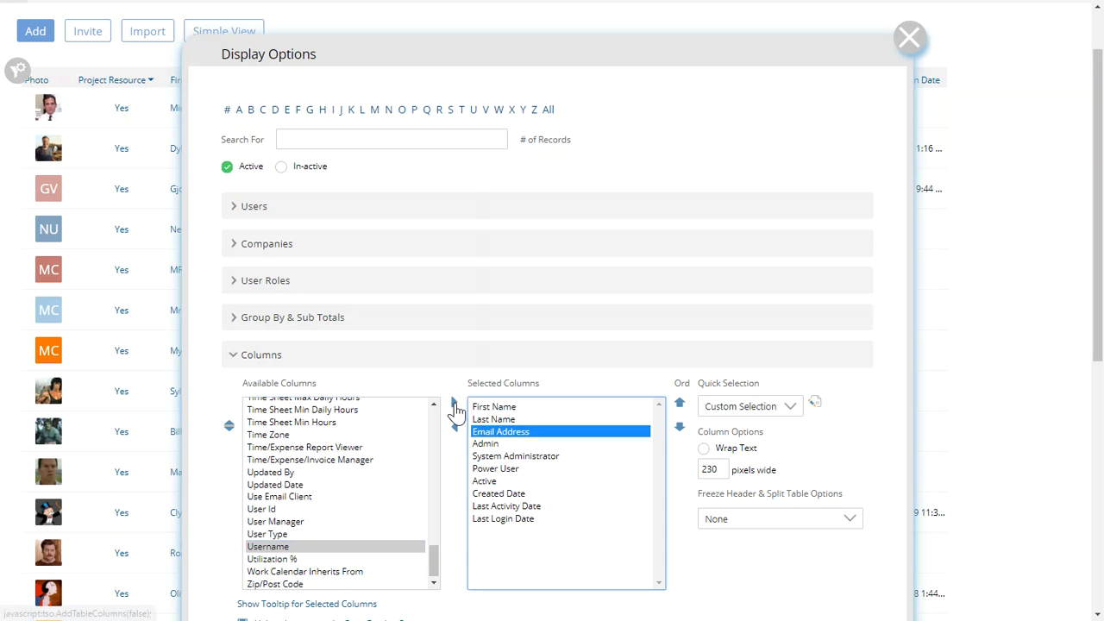
{"action": "left_click", "coordinate": [453, 402]}
Remove every selected column from Email Address through Last Login Date
{"action": "left_click", "coordinate": [496, 444]}
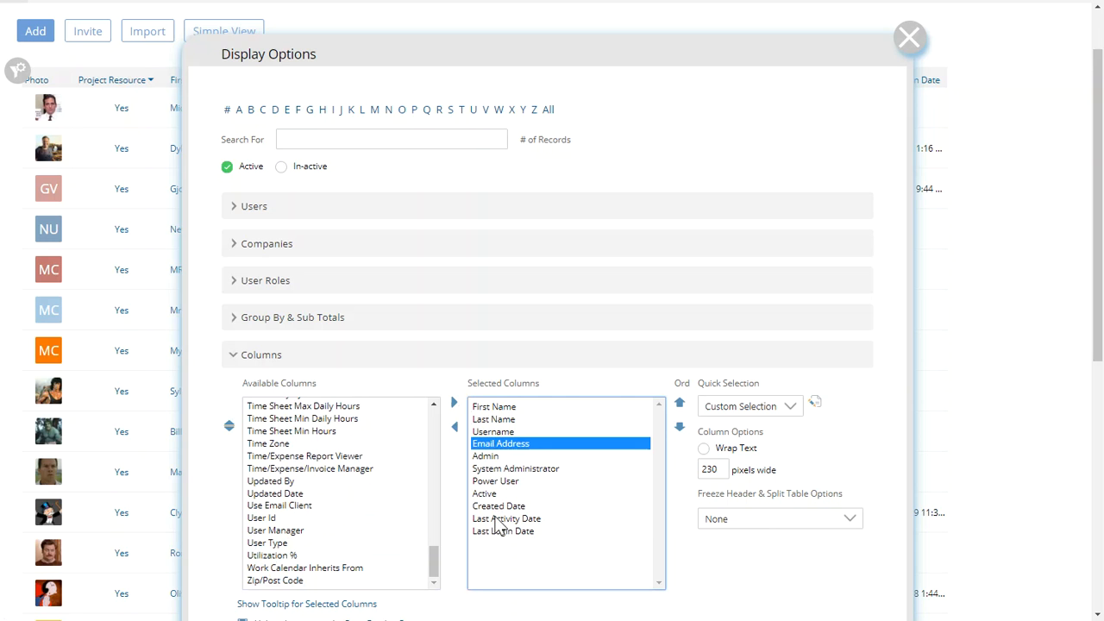
{"action": "left_click", "coordinate": [499, 533], "text": "shift"}
{"action": "left_click", "coordinate": [454, 426]}
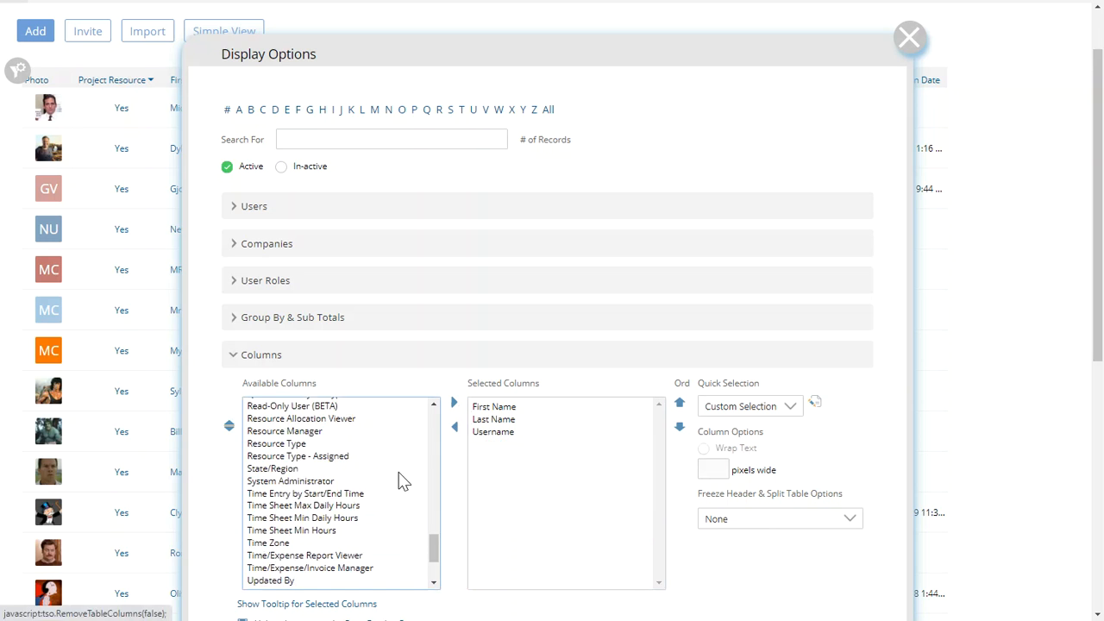
Add the Department column to the selected columns and refresh the user list
{"action": "left_click", "coordinate": [345, 493]}
{"action": "type", "text": "dep"}
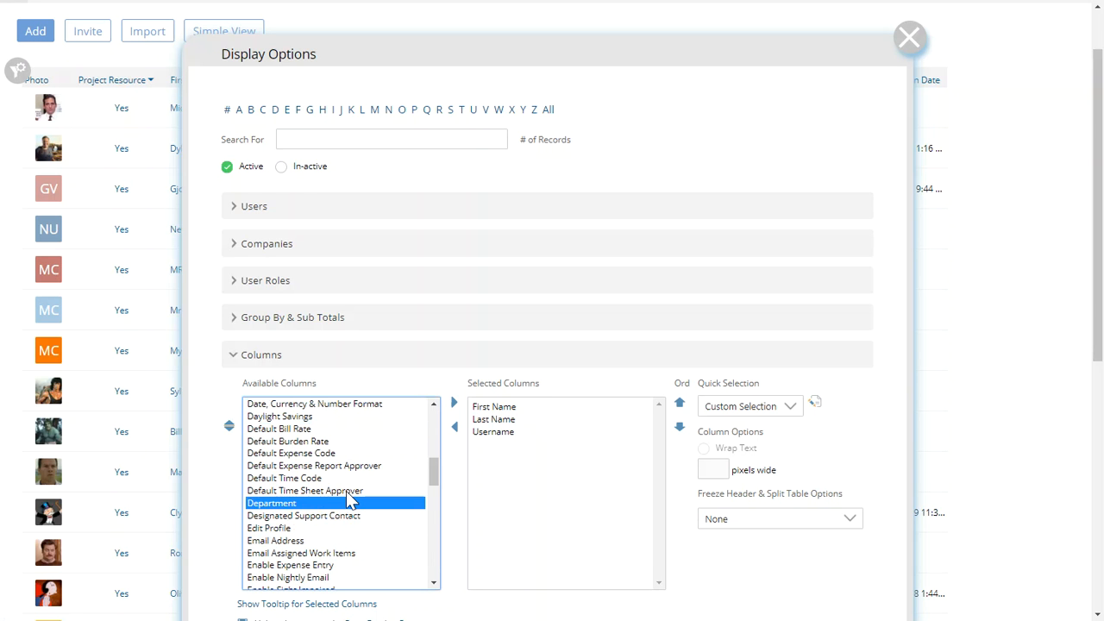
{"action": "left_click", "coordinate": [454, 403]}
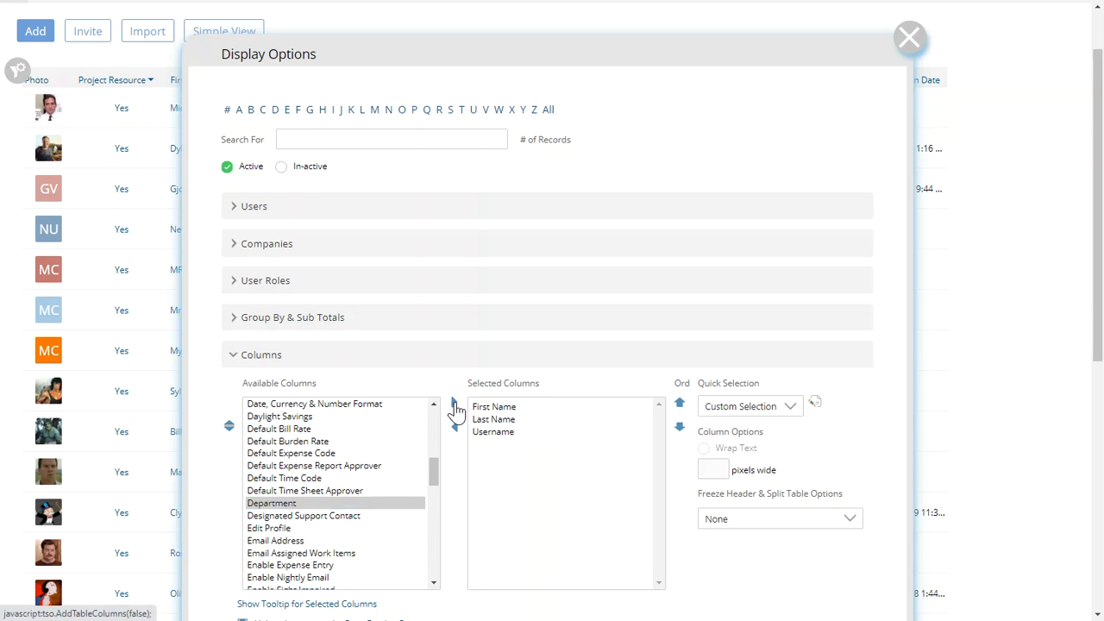
{"action": "scroll", "coordinate": [647, 496], "scroll_direction": "down", "scroll_amount": 1}
{"action": "left_click", "coordinate": [832, 593]}
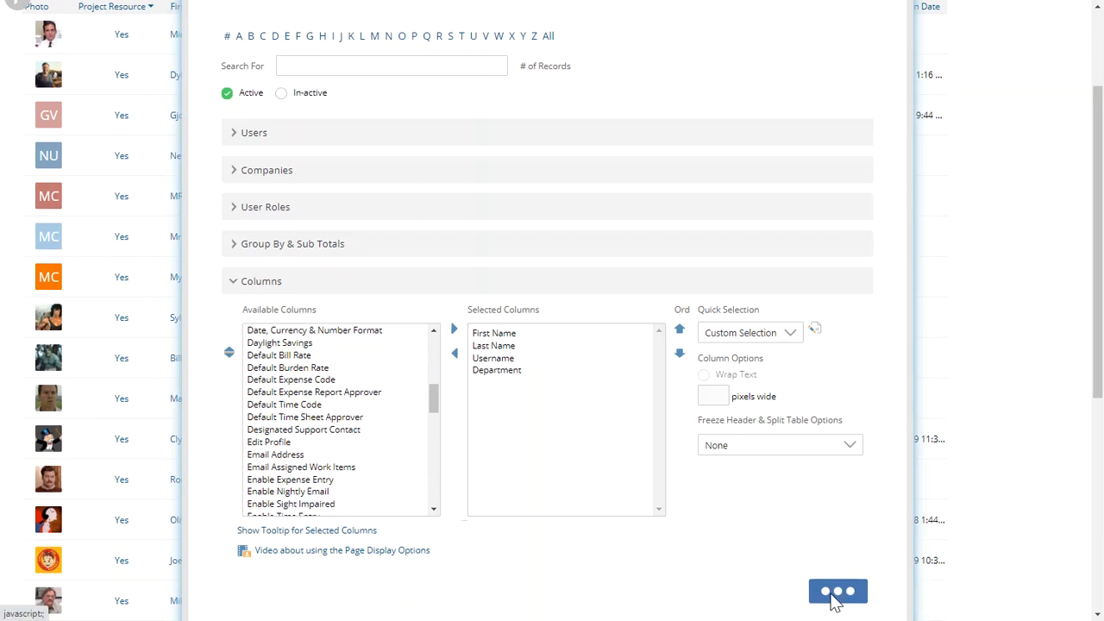
Widen the Username column in the user list
{"action": "scroll", "coordinate": [553, 420], "scroll_direction": "up", "scroll_amount": 2}
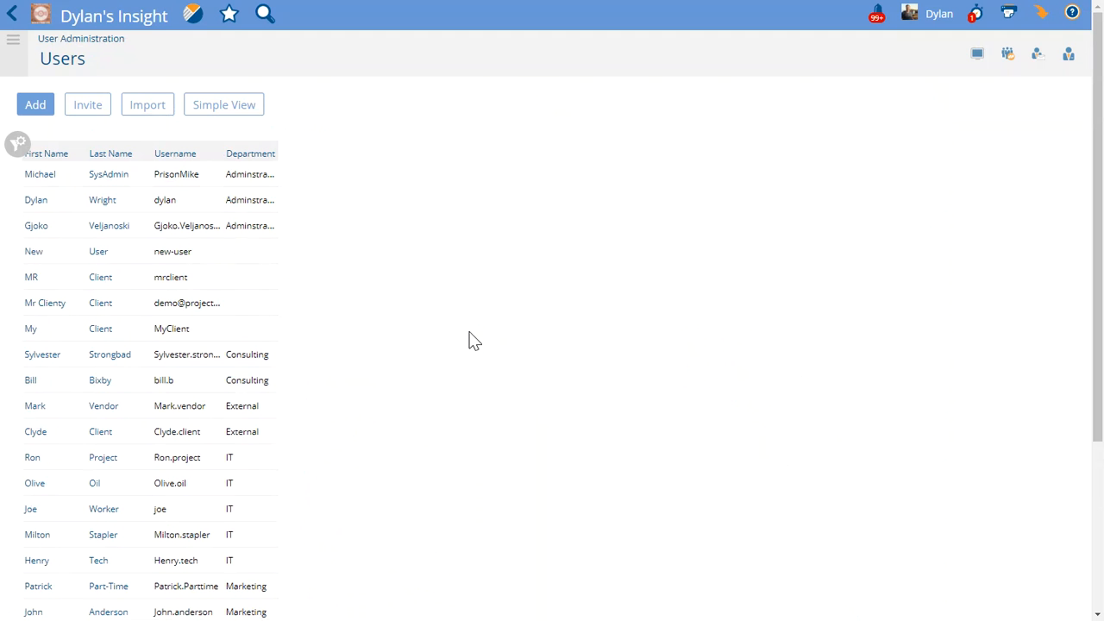
{"action": "left_click_drag", "start_coordinate": [198, 144], "coordinate": [295, 143]}
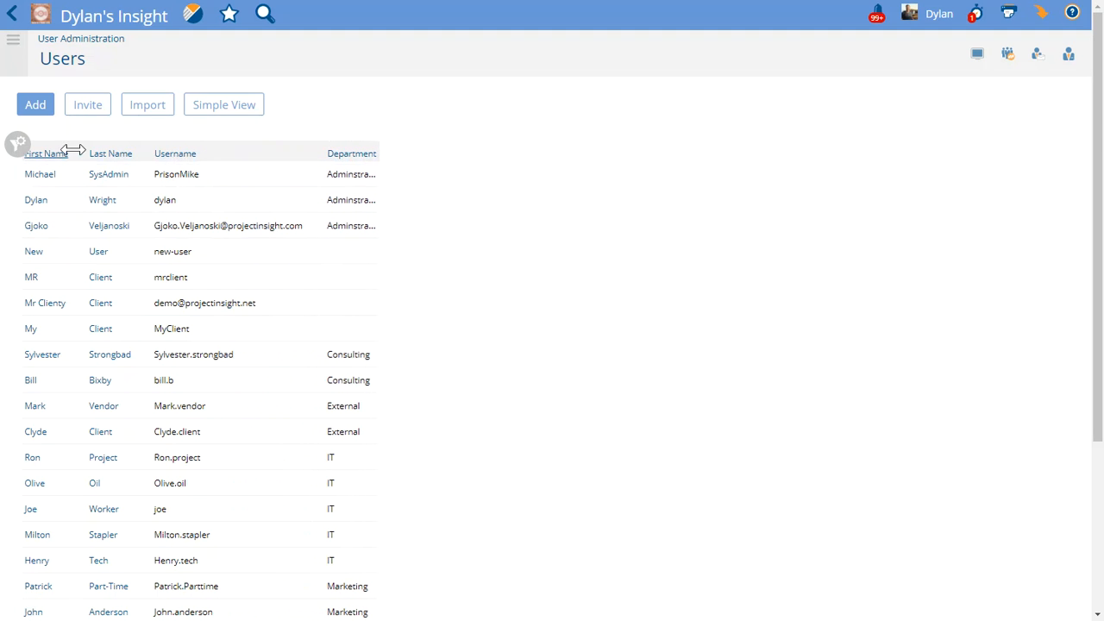
Widen the Department column in the user list
{"action": "left_click", "coordinate": [18, 144]}
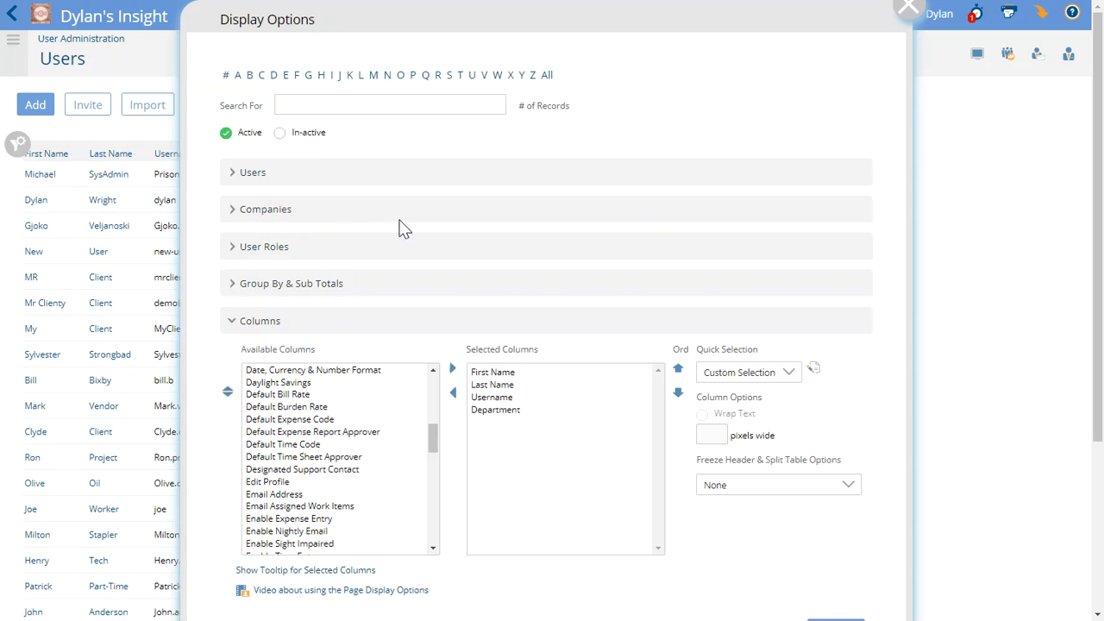
{"action": "left_click", "coordinate": [908, 12]}
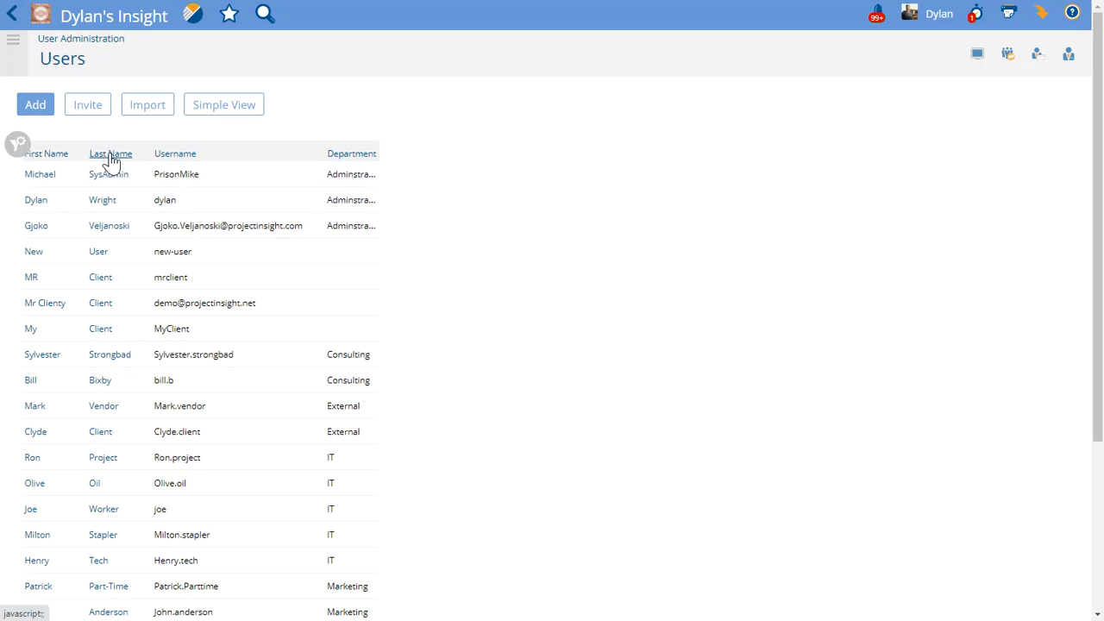
{"action": "left_click_drag", "start_coordinate": [378, 147], "coordinate": [431, 147]}
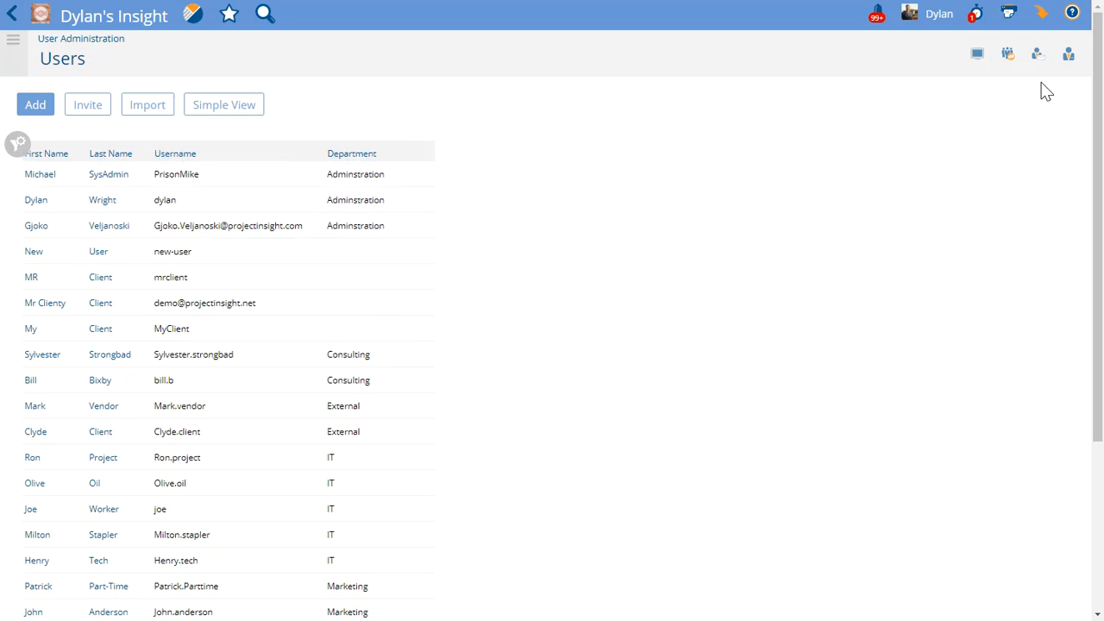
Export the user list to Excel unformatted and open the downloaded User List file
{"action": "left_click", "coordinate": [1043, 24]}
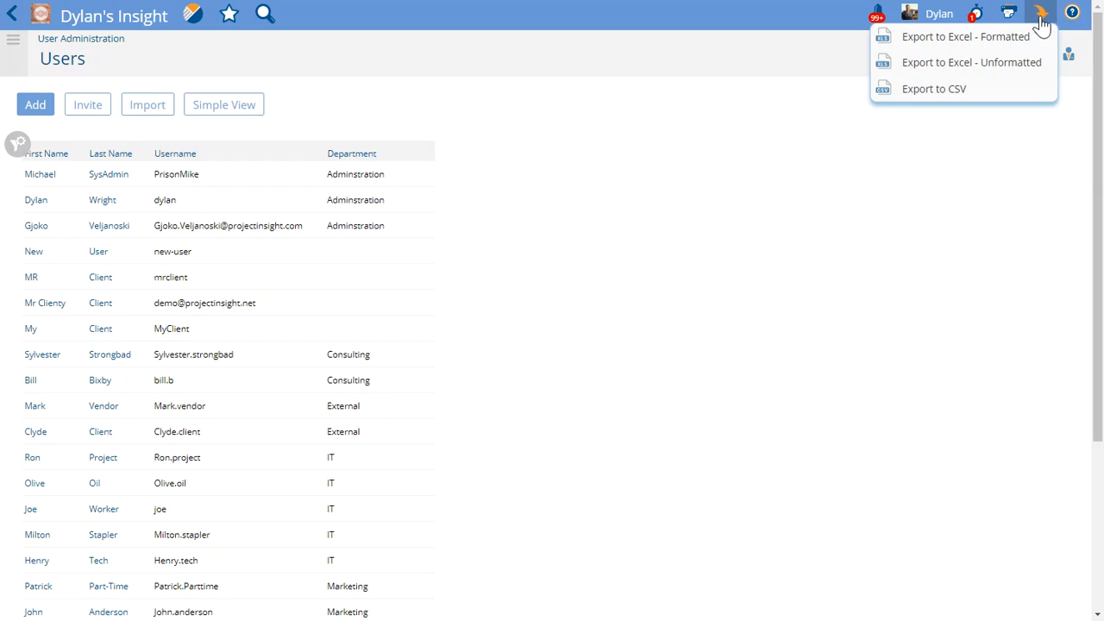
{"action": "left_click", "coordinate": [1007, 67]}
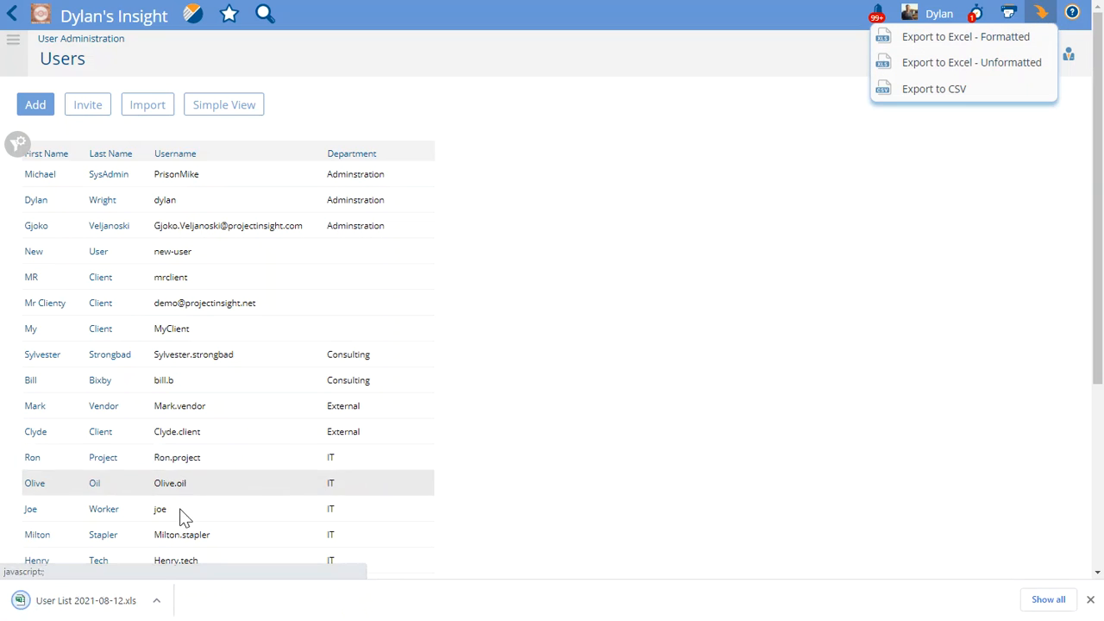
{"action": "left_click", "coordinate": [83, 602]}
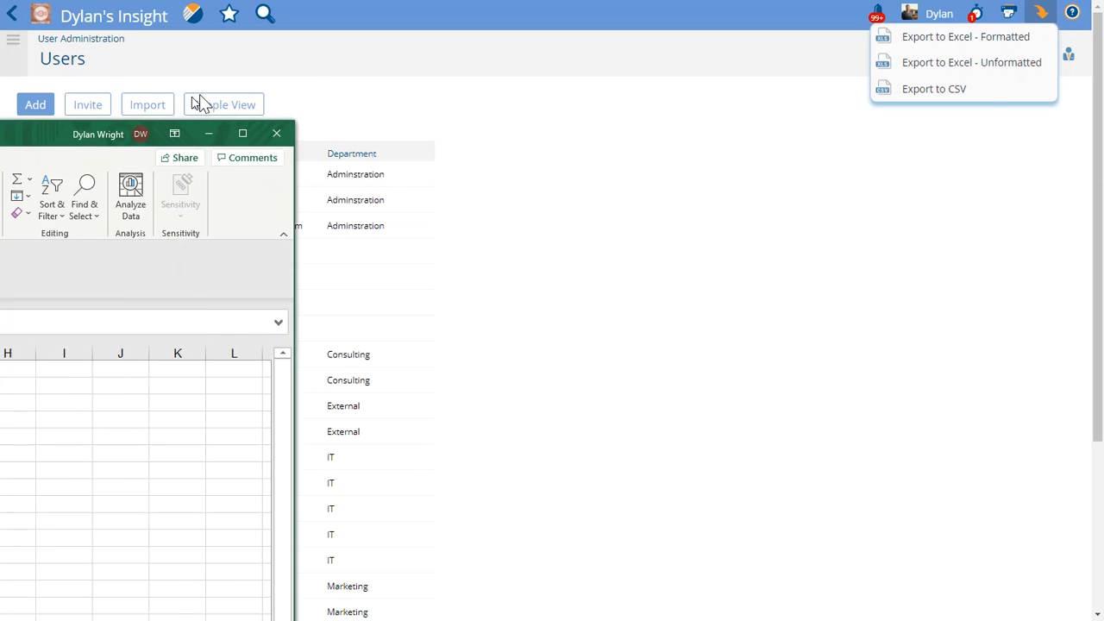
Switch to Excel and copy the Consulting value from cell D9 into cell D5
{"action": "left_click_drag", "start_coordinate": [576, 58], "coordinate": [554, 56]}
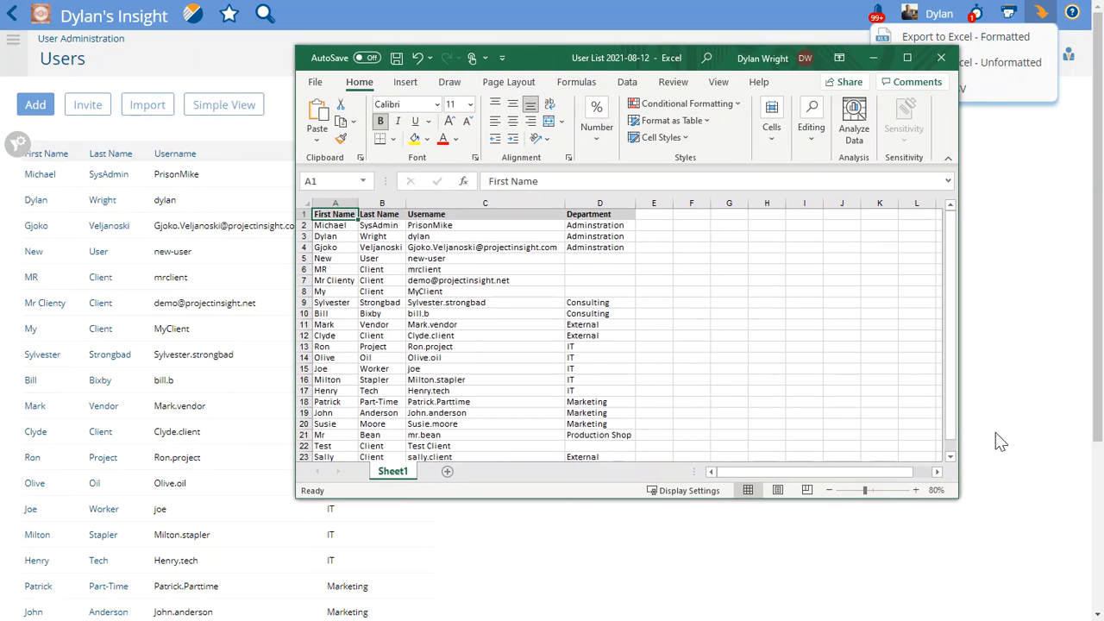
{"action": "left_click_drag", "start_coordinate": [957, 499], "coordinate": [983, 538]}
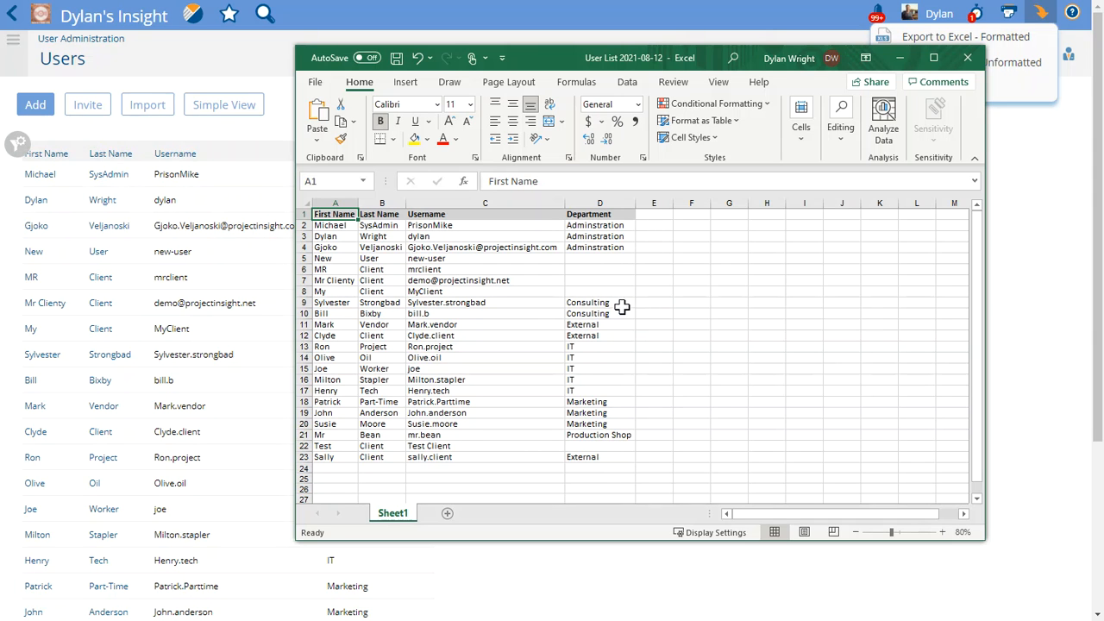
{"action": "left_click", "coordinate": [599, 259]}
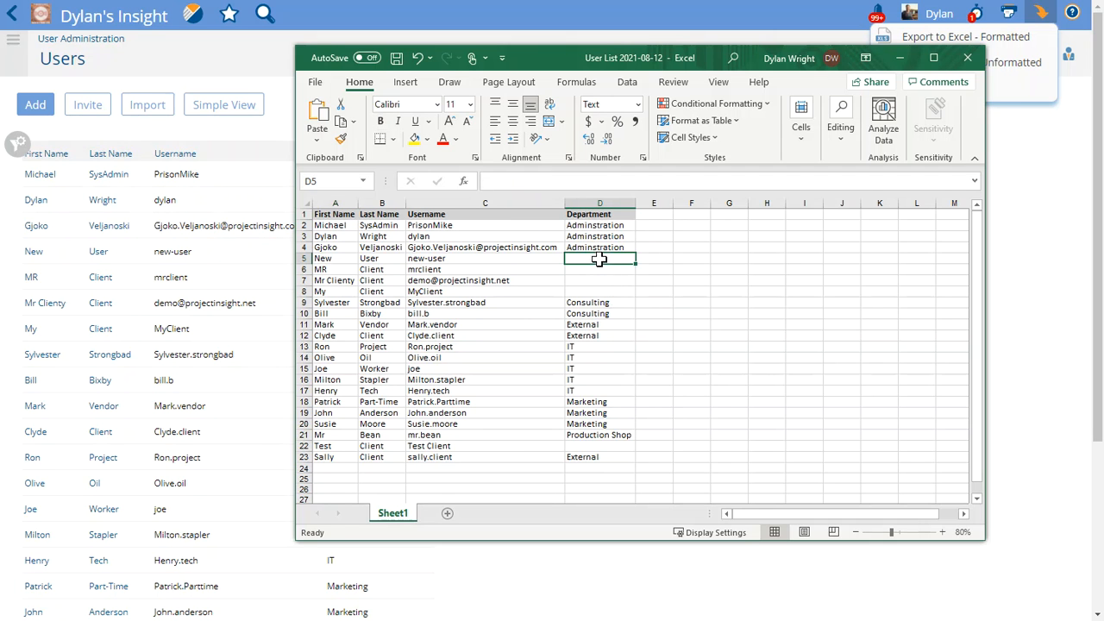
{"action": "left_click", "coordinate": [596, 302]}
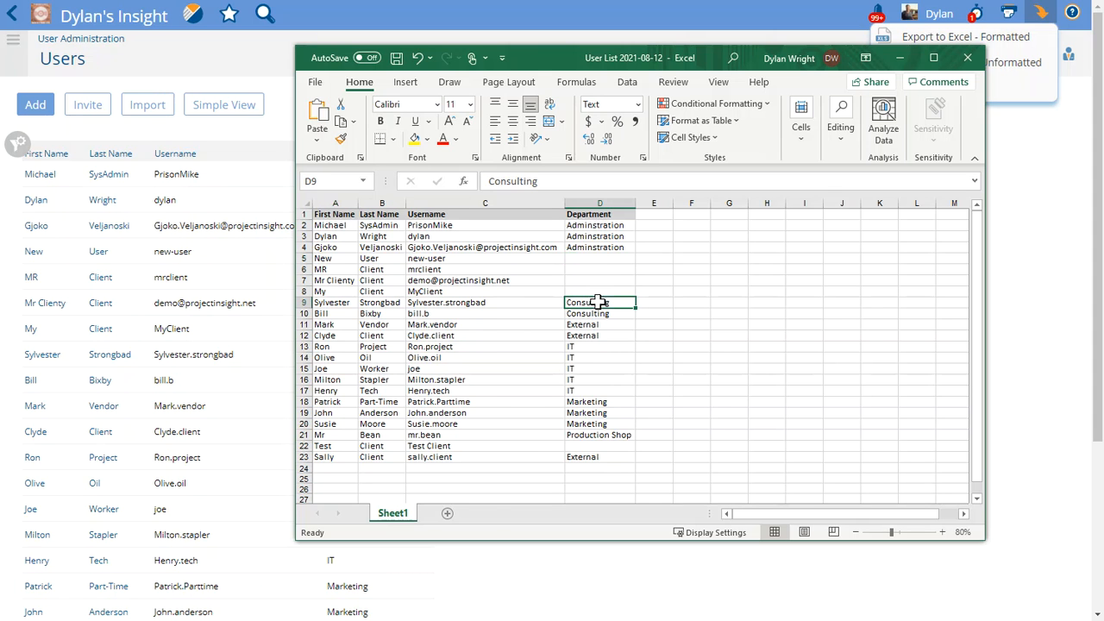
{"action": "key", "text": "ctrl+c"}
{"action": "double_click", "coordinate": [598, 260]}
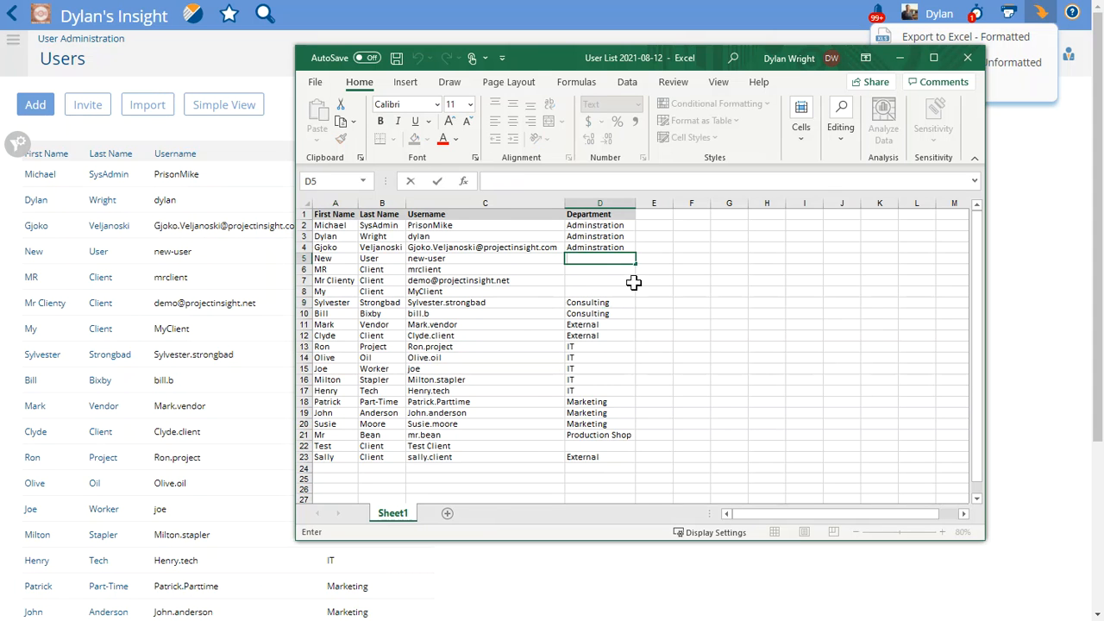
{"action": "left_click", "coordinate": [608, 302]}
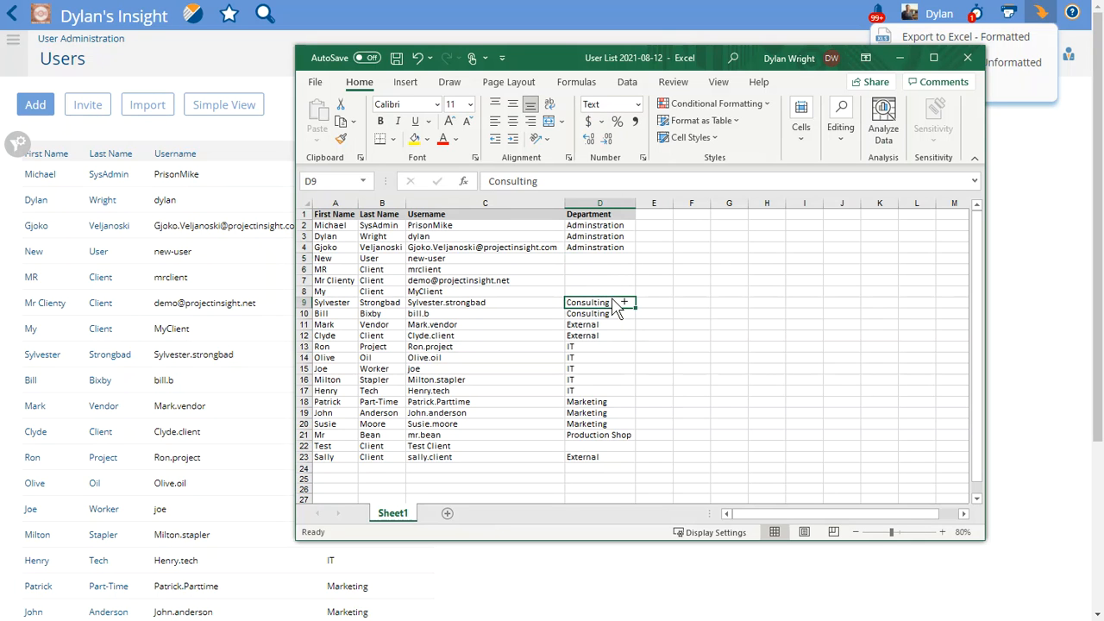
{"action": "key", "text": "ctrl+c"}
{"action": "left_click", "coordinate": [606, 259]}
{"action": "key", "text": "ctrl+v"}
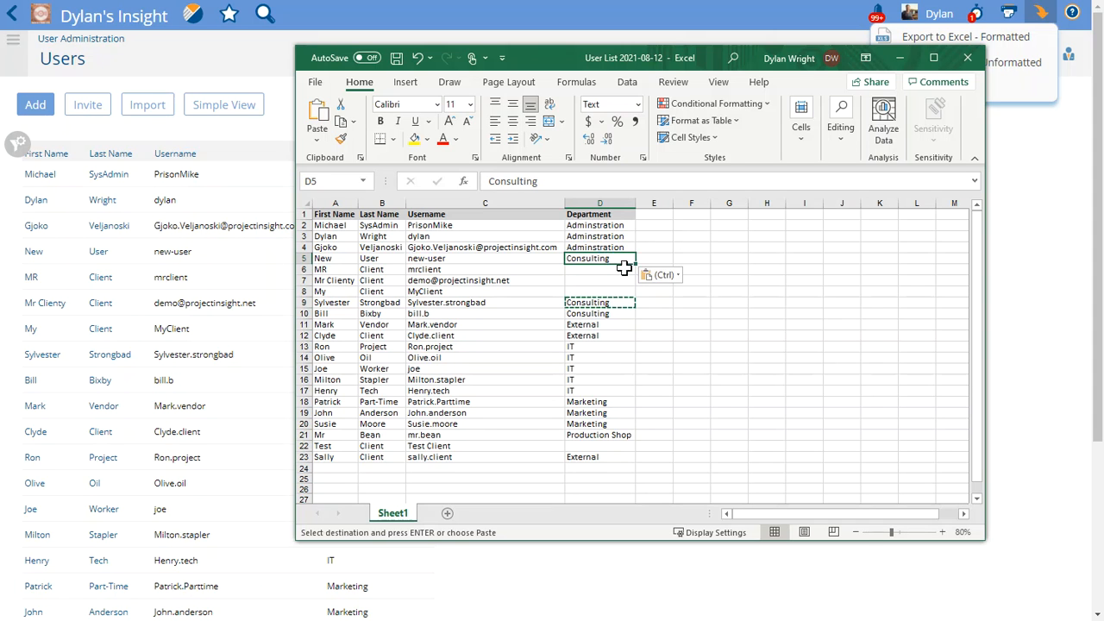
Fill Consulting down from D5 to D8 and enter External in cell D22
{"action": "left_click_drag", "start_coordinate": [633, 265], "coordinate": [633, 296]}
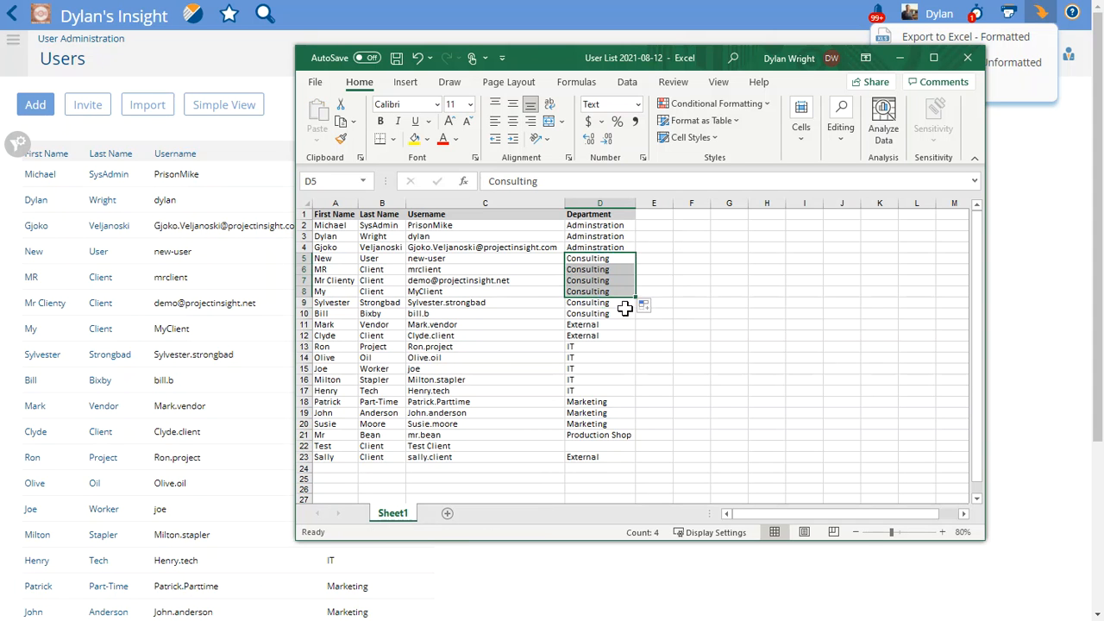
{"action": "left_click", "coordinate": [589, 444]}
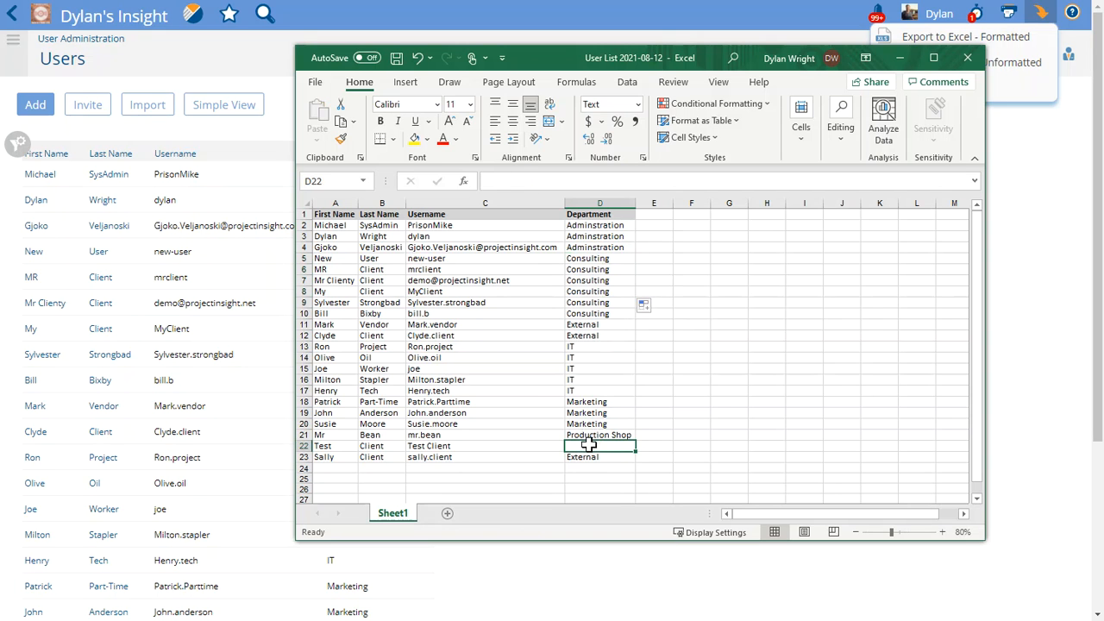
{"action": "type", "text": "External"}
{"action": "key", "text": "Tab"}
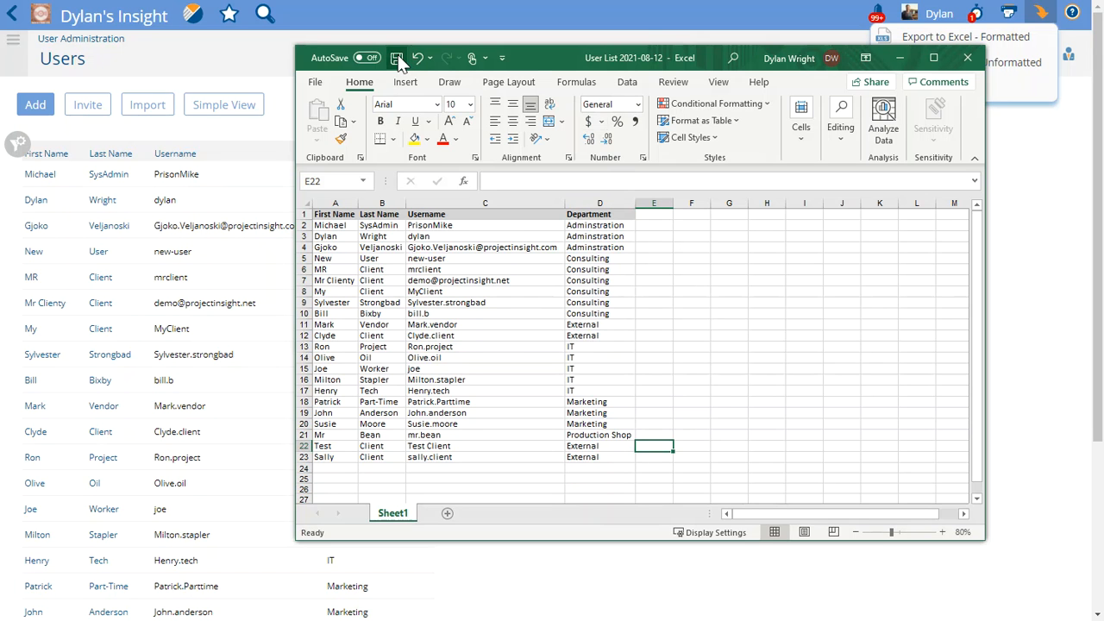
Close the Excel workbook and open the user Import page
{"action": "left_click", "coordinate": [968, 60]}
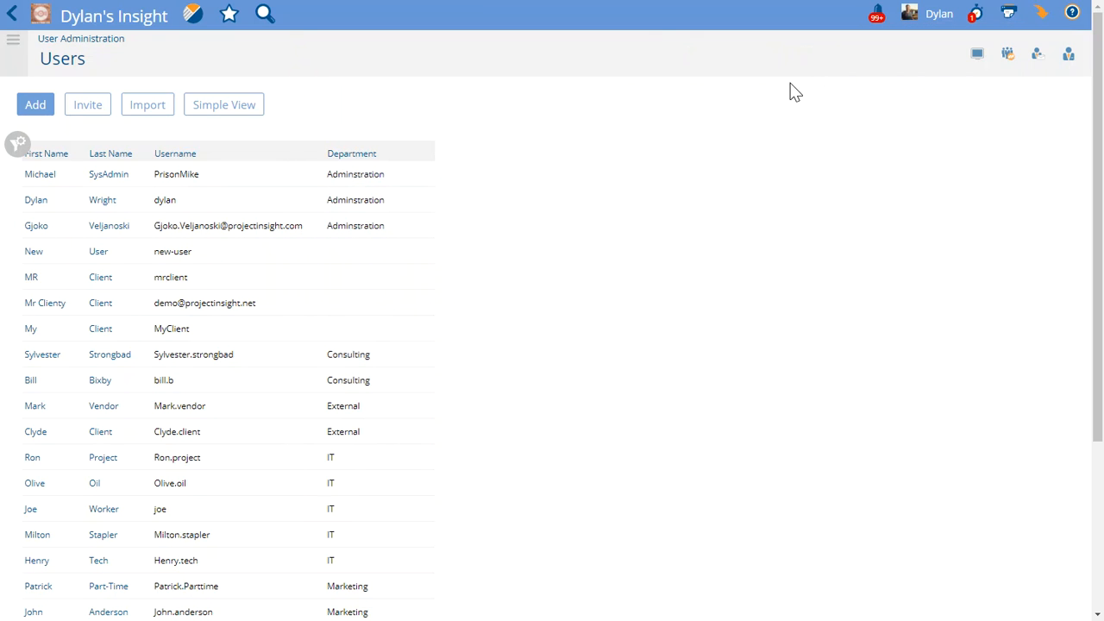
{"action": "left_click", "coordinate": [1009, 62]}
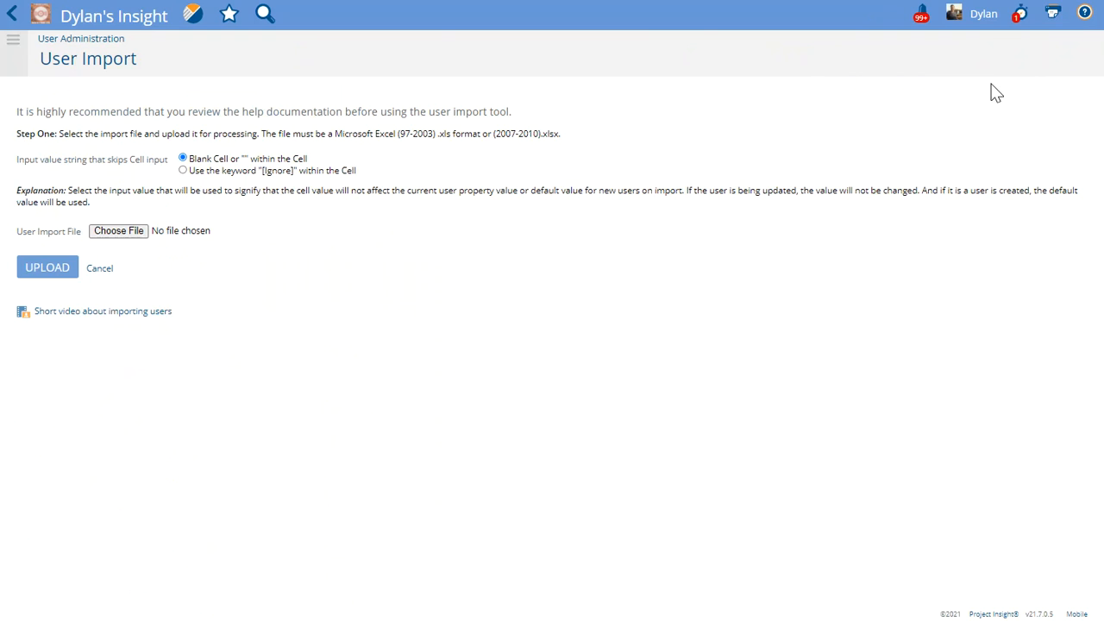
Choose the User List 2021-08-12.xls file as the user import file and upload it
{"action": "left_click", "coordinate": [152, 229]}
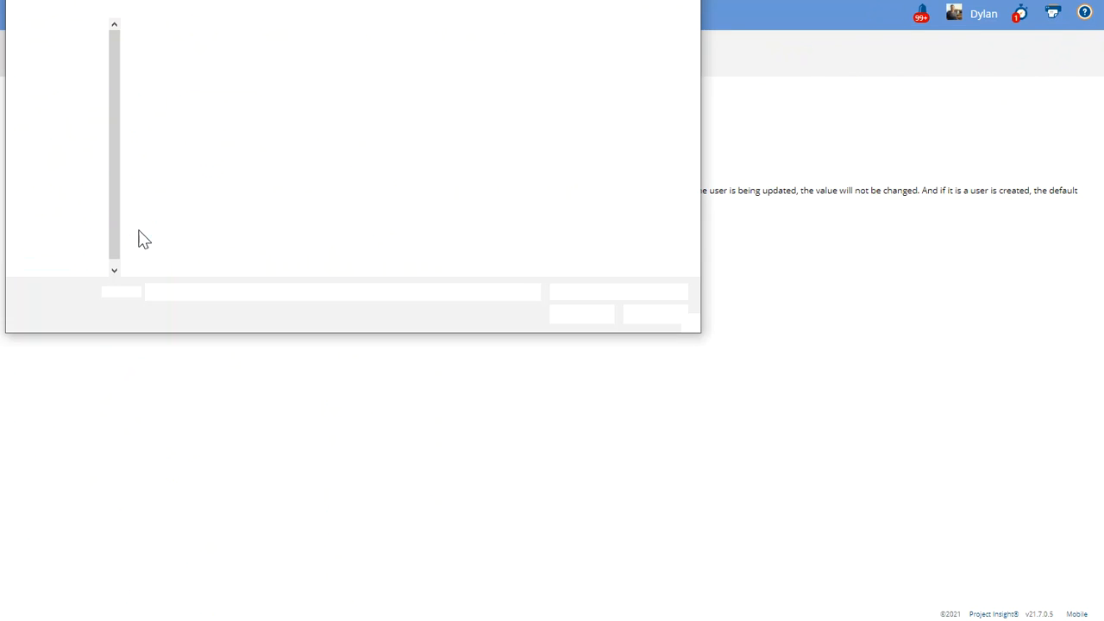
{"action": "left_click", "coordinate": [187, 69]}
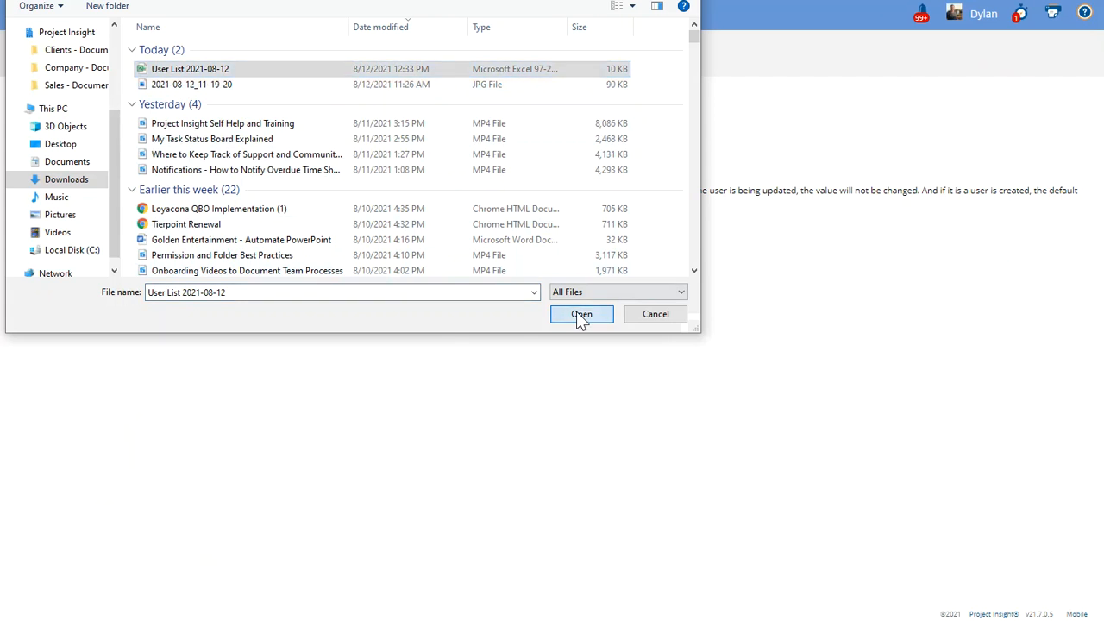
{"action": "left_click", "coordinate": [581, 314]}
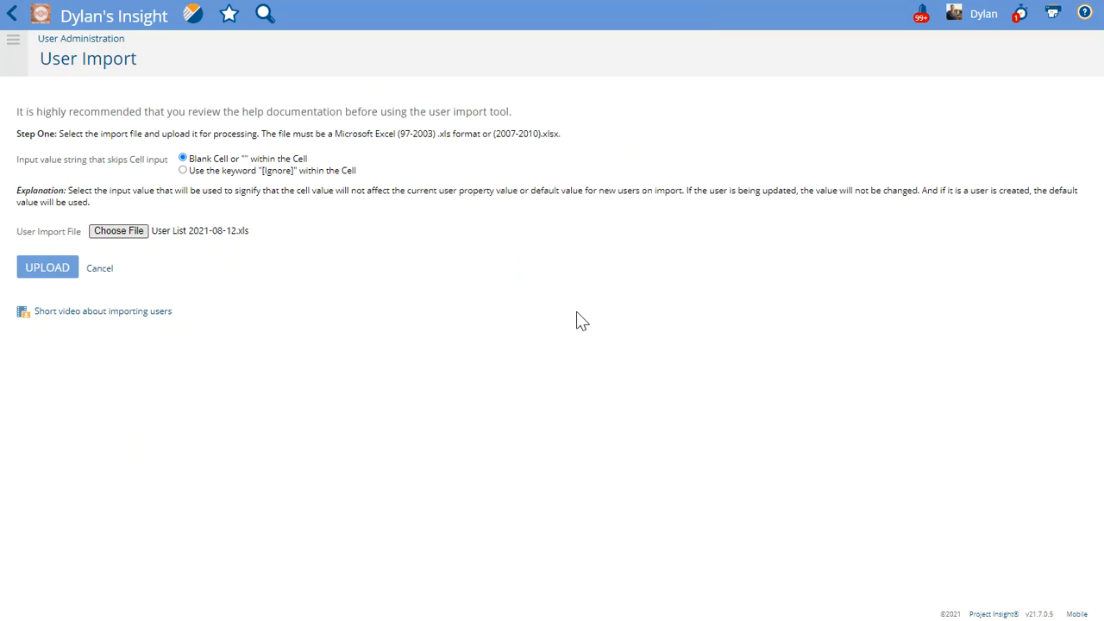
{"action": "left_click", "coordinate": [47, 269]}
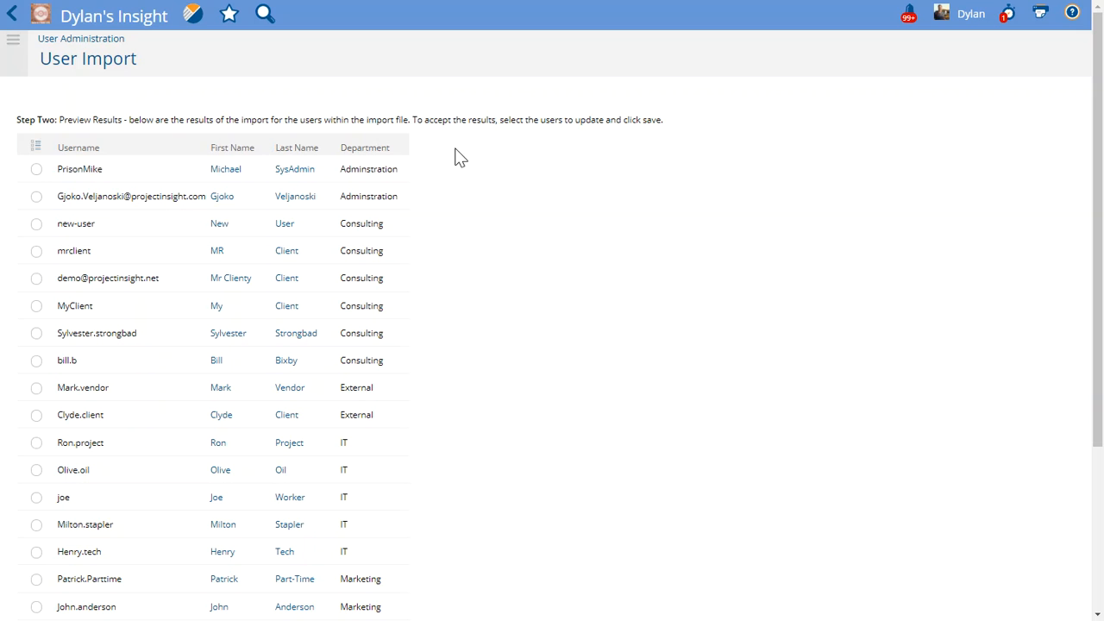
Review the import preview, check all listed users, and save the import
{"action": "mouse_move", "coordinate": [376, 147]}
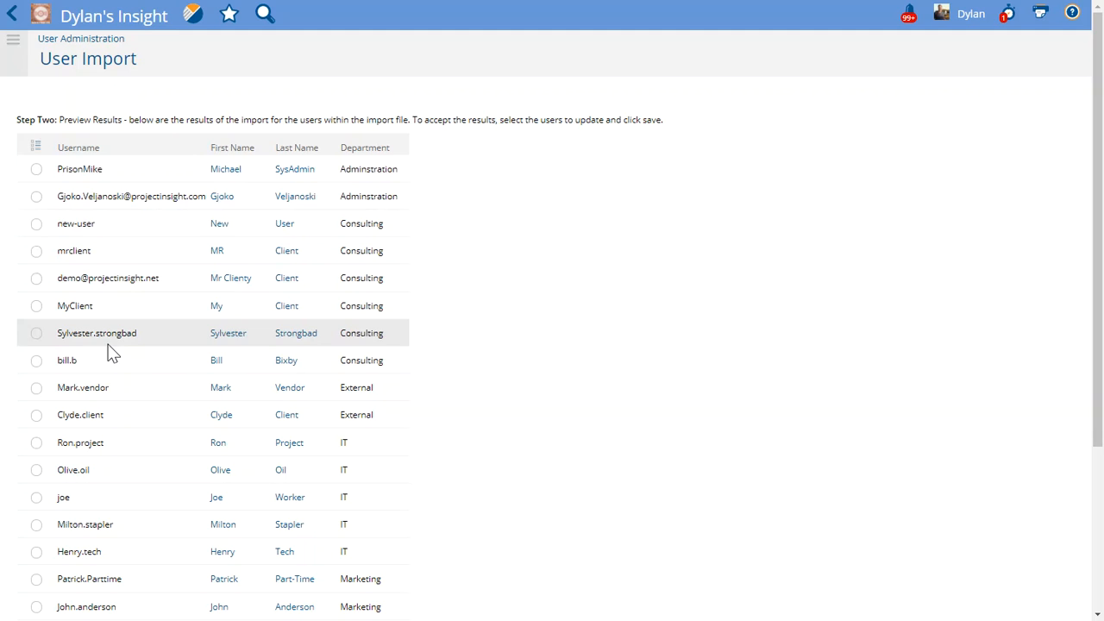
{"action": "scroll", "coordinate": [108, 389], "scroll_direction": "down", "scroll_amount": 3}
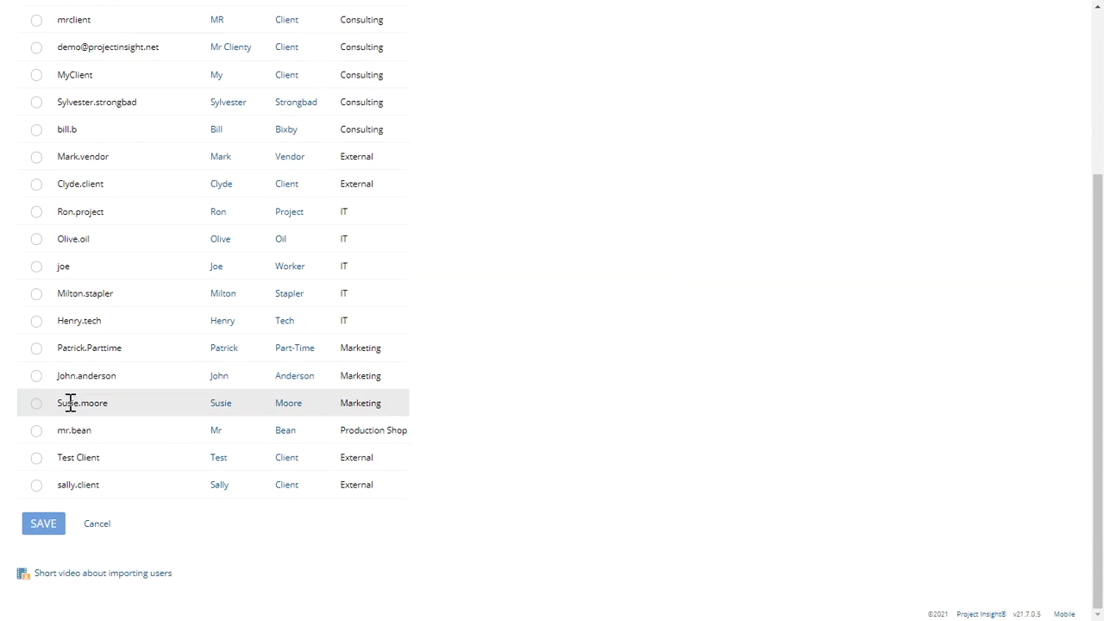
{"action": "scroll", "coordinate": [71, 403], "scroll_direction": "up", "scroll_amount": 3}
{"action": "left_click", "coordinate": [35, 149]}
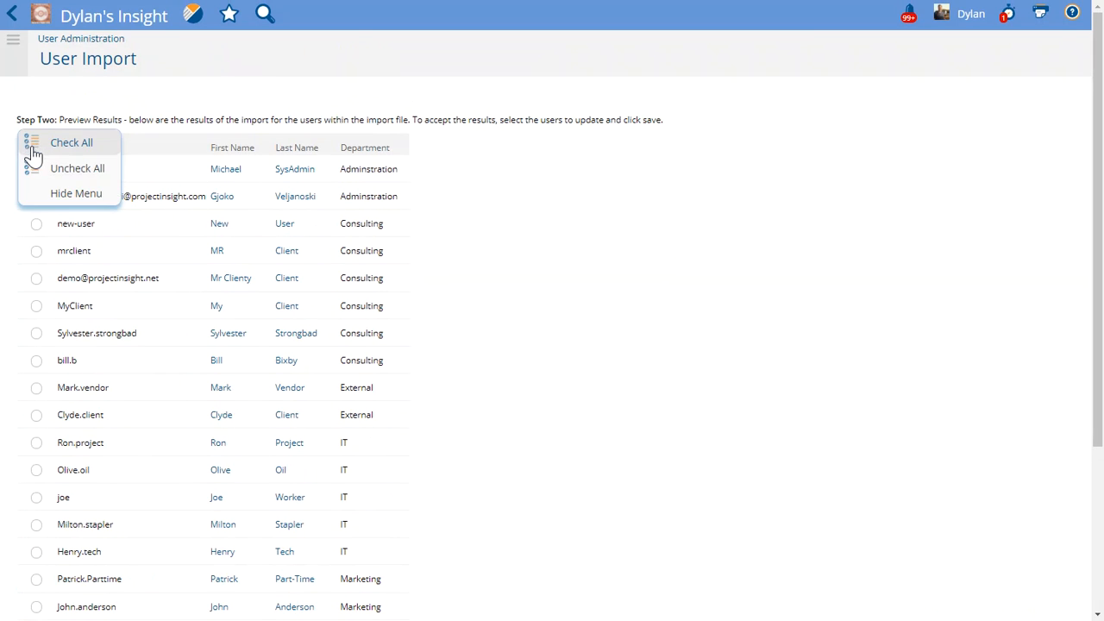
{"action": "left_click", "coordinate": [36, 140]}
{"action": "scroll", "coordinate": [79, 365], "scroll_direction": "down", "scroll_amount": 3}
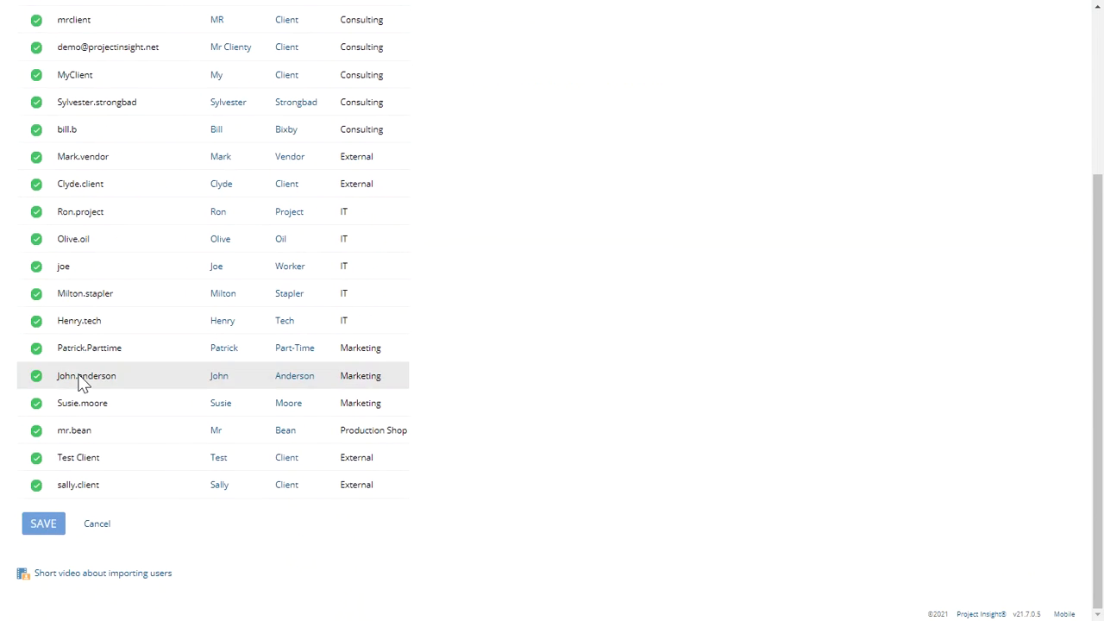
{"action": "left_click", "coordinate": [45, 525]}
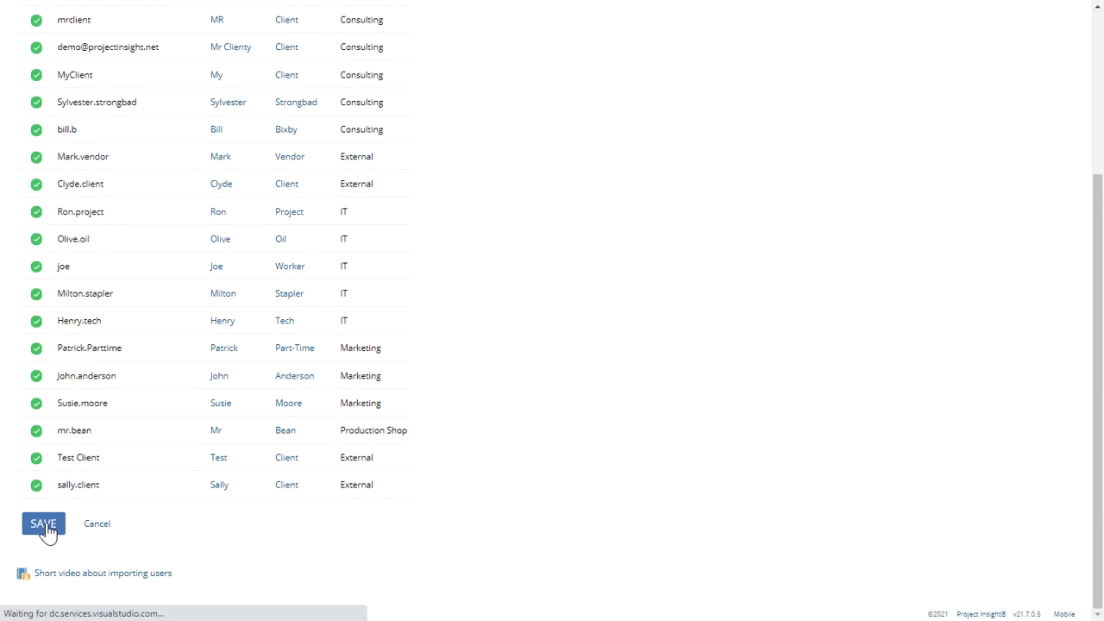
Review the user import results and finish the import
{"action": "scroll", "coordinate": [172, 453], "scroll_direction": "up", "scroll_amount": 1}
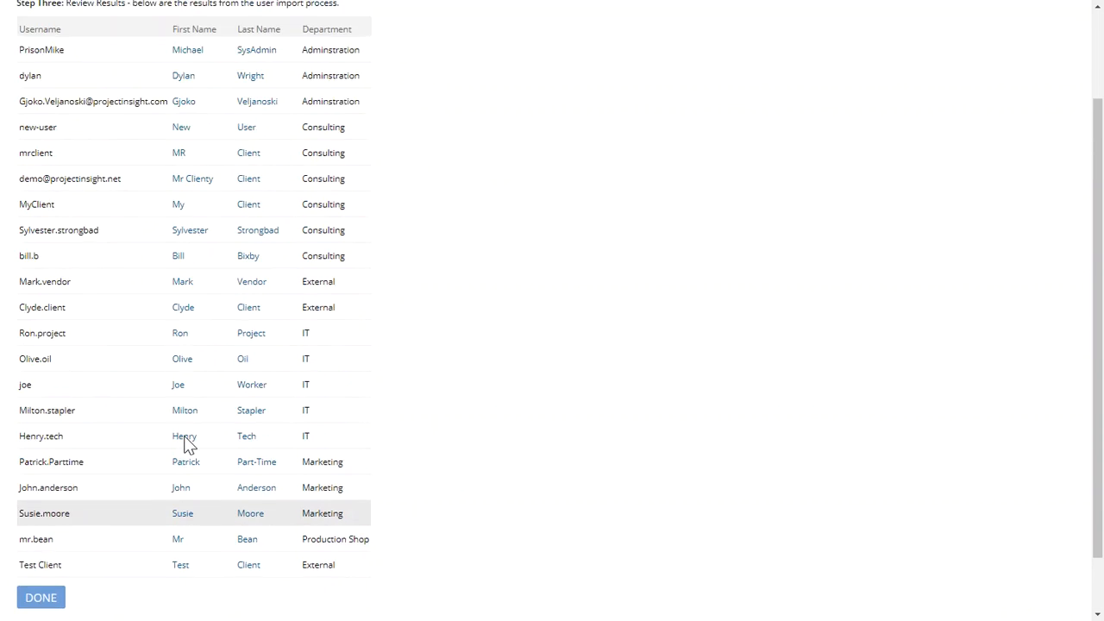
{"action": "scroll", "coordinate": [183, 440], "scroll_direction": "up", "scroll_amount": 2}
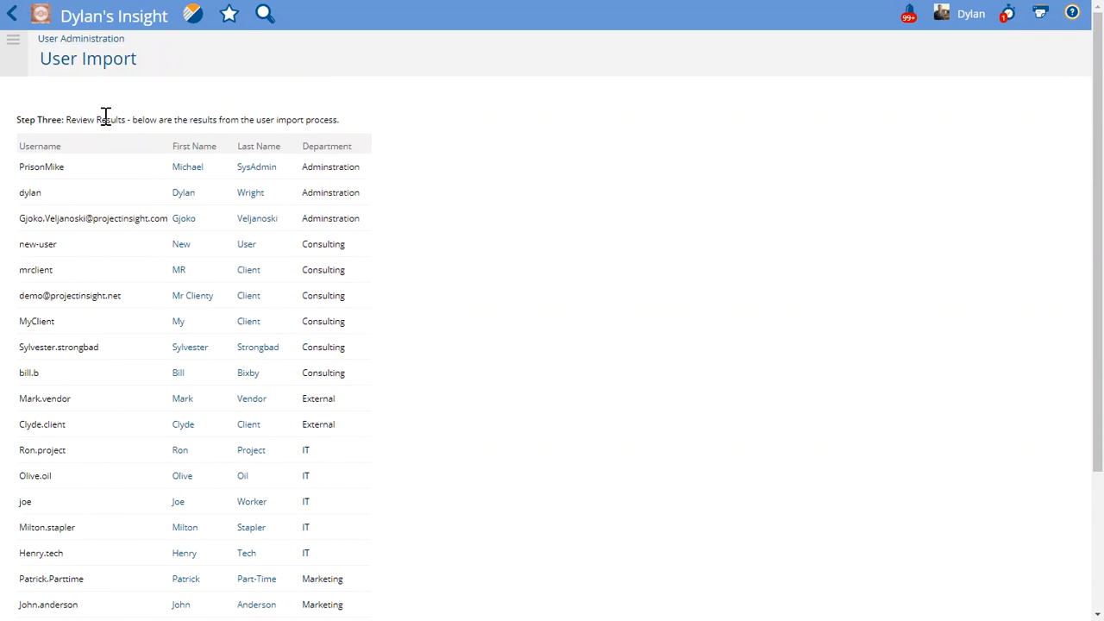
{"action": "scroll", "coordinate": [326, 484], "scroll_direction": "down", "scroll_amount": 3}
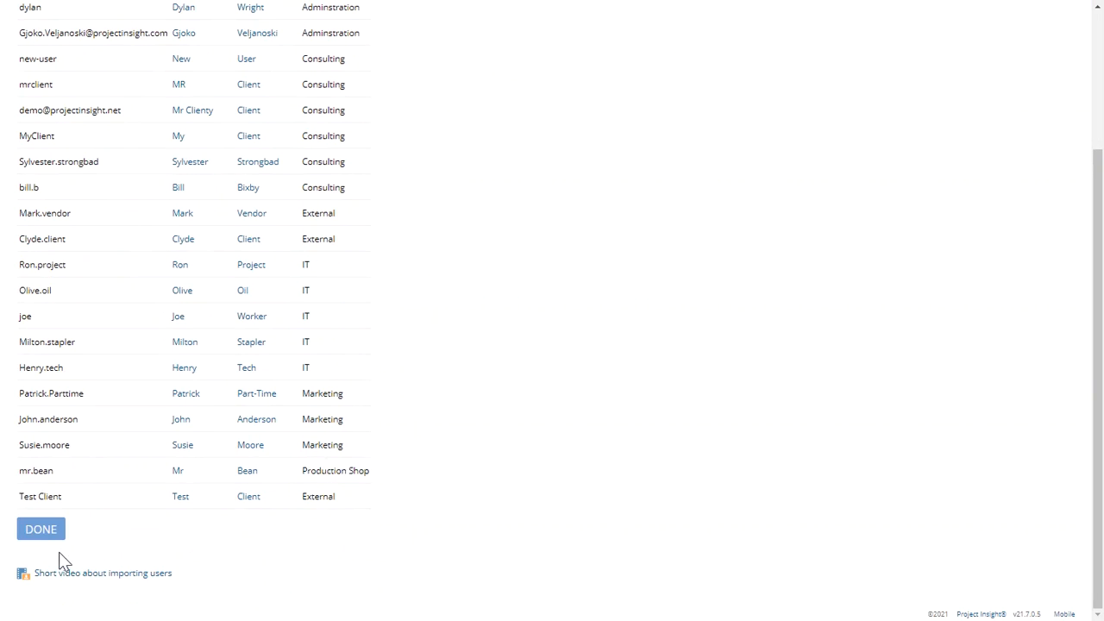
{"action": "left_click", "coordinate": [42, 531]}
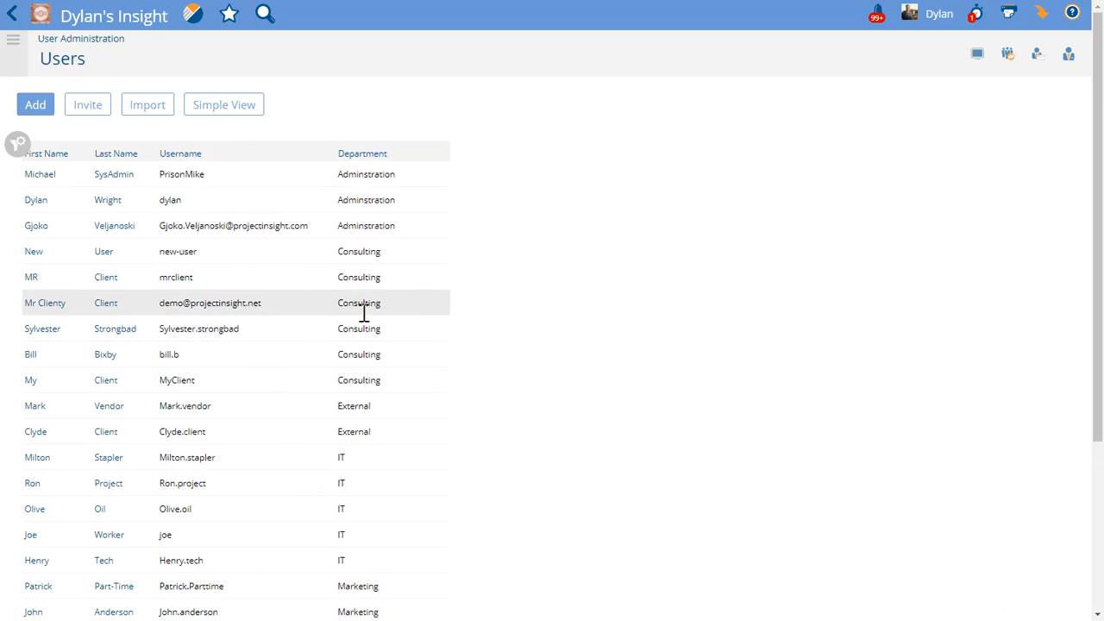
Open the users list's display options and apply a fuller column selection to show more user columns
{"action": "scroll", "coordinate": [356, 345], "scroll_direction": "down", "scroll_amount": 3}
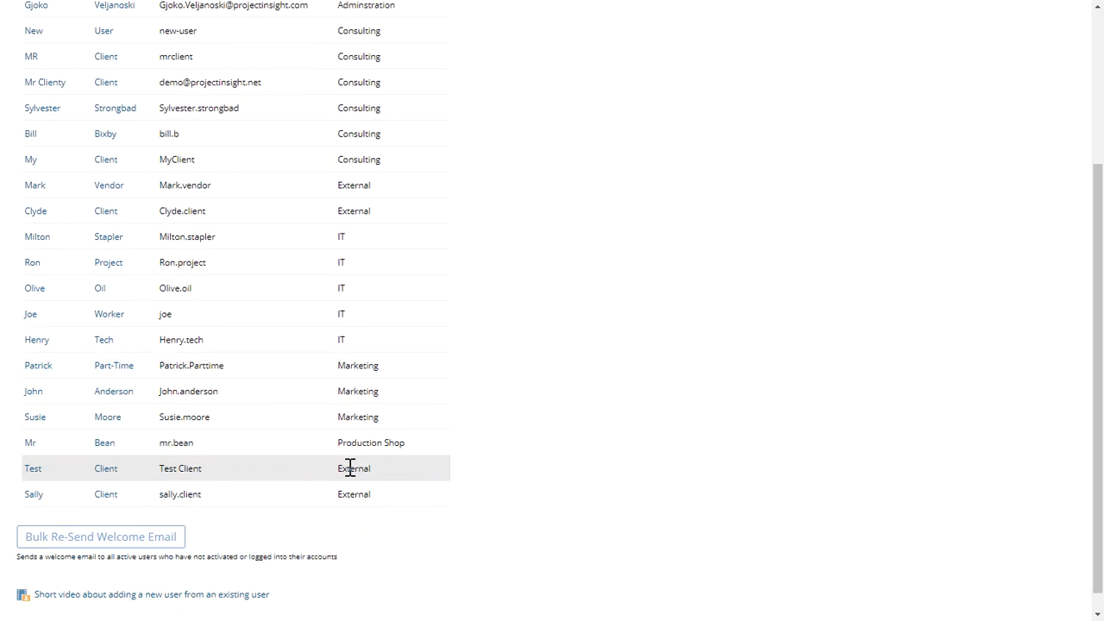
{"action": "scroll", "coordinate": [350, 468], "scroll_direction": "up", "scroll_amount": 3}
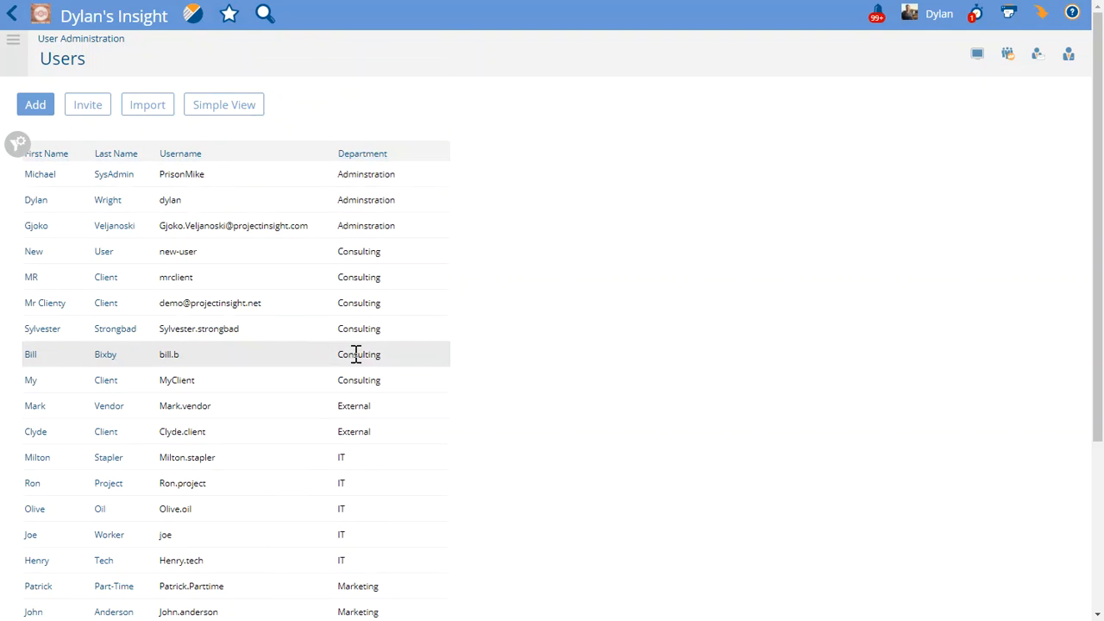
{"action": "left_click", "coordinate": [19, 142]}
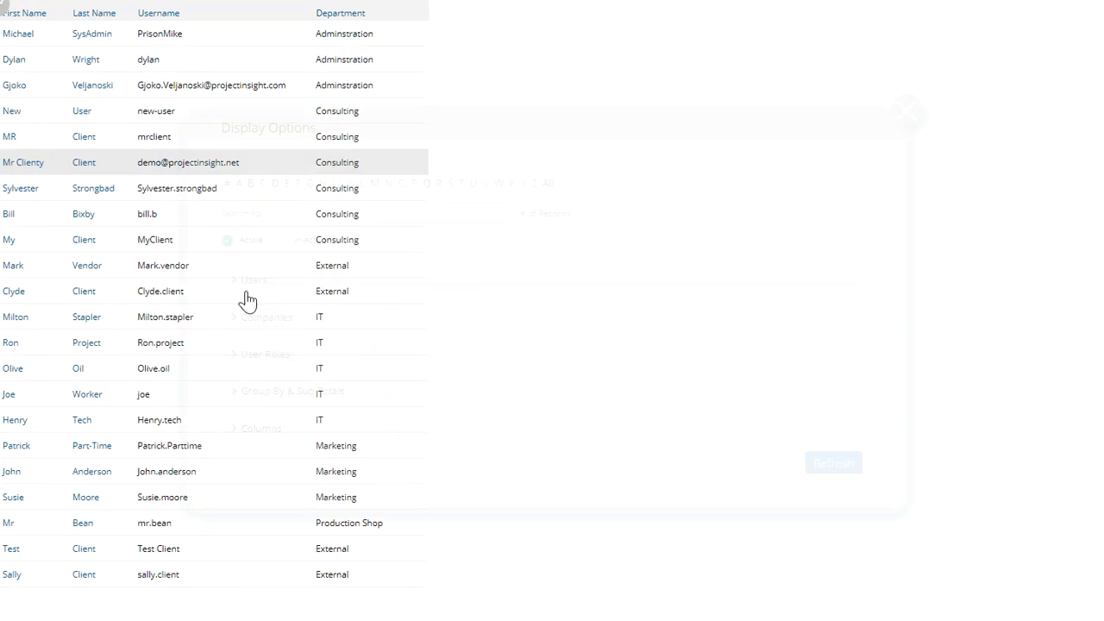
{"action": "left_click", "coordinate": [461, 438]}
{"action": "left_click", "coordinate": [717, 480]}
{"action": "left_click", "coordinate": [720, 552]}
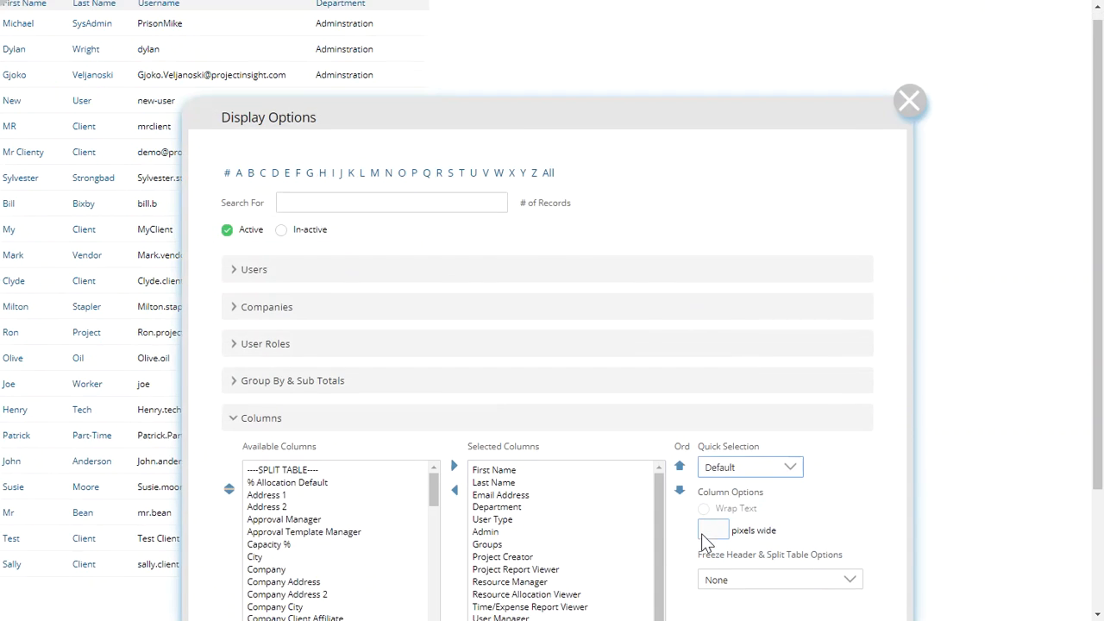
{"action": "scroll", "coordinate": [701, 533], "scroll_direction": "down", "scroll_amount": 2}
{"action": "left_click", "coordinate": [819, 593]}
Widen the Department column, then switch the users list to Simple View
{"action": "scroll", "coordinate": [603, 448], "scroll_direction": "up", "scroll_amount": 3}
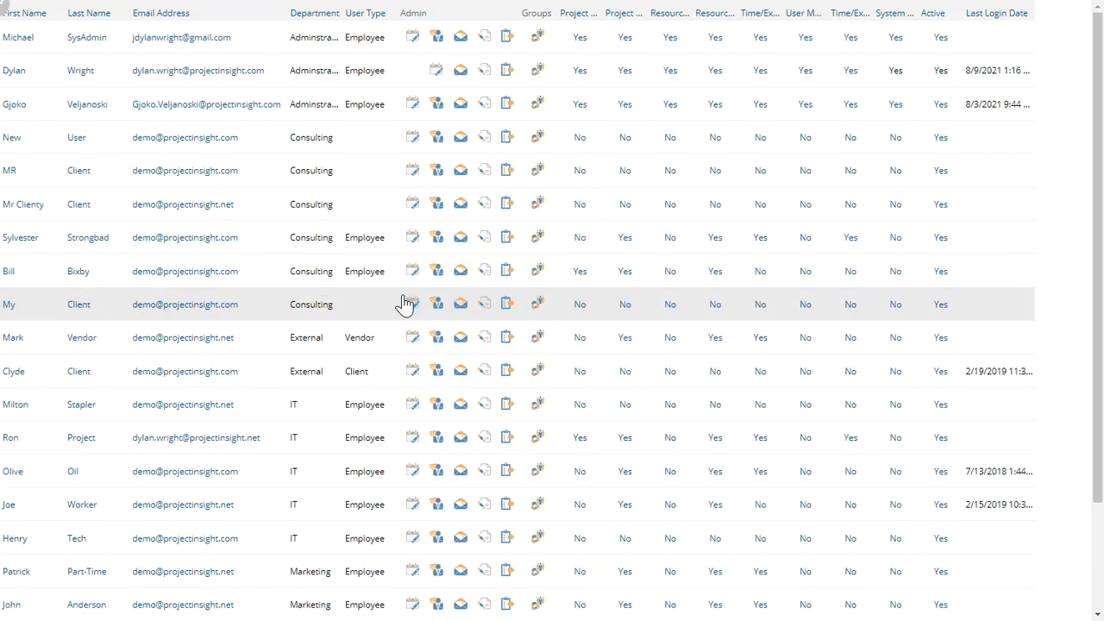
{"action": "scroll", "coordinate": [251, 13], "scroll_direction": "up", "scroll_amount": 2}
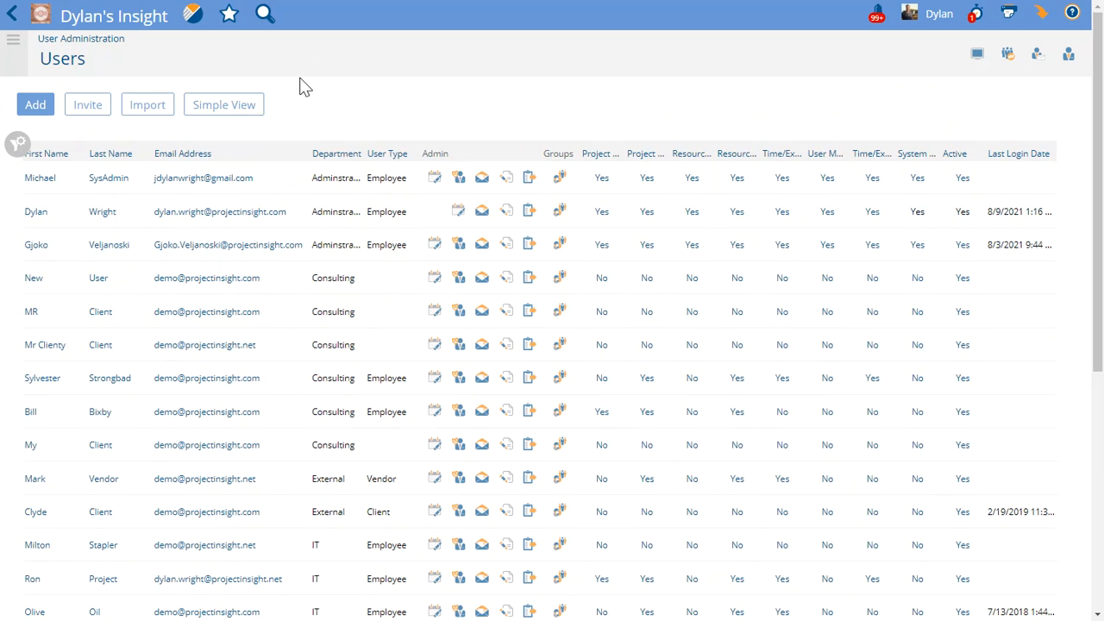
{"action": "left_click_drag", "start_coordinate": [345, 144], "coordinate": [376, 144]}
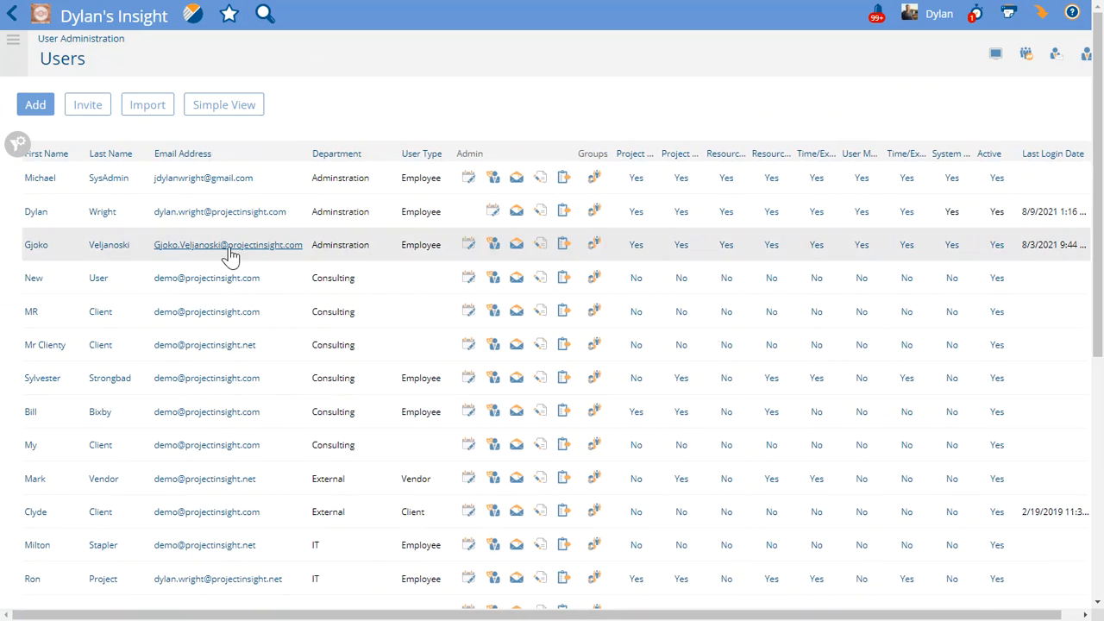
{"action": "left_click", "coordinate": [207, 112]}
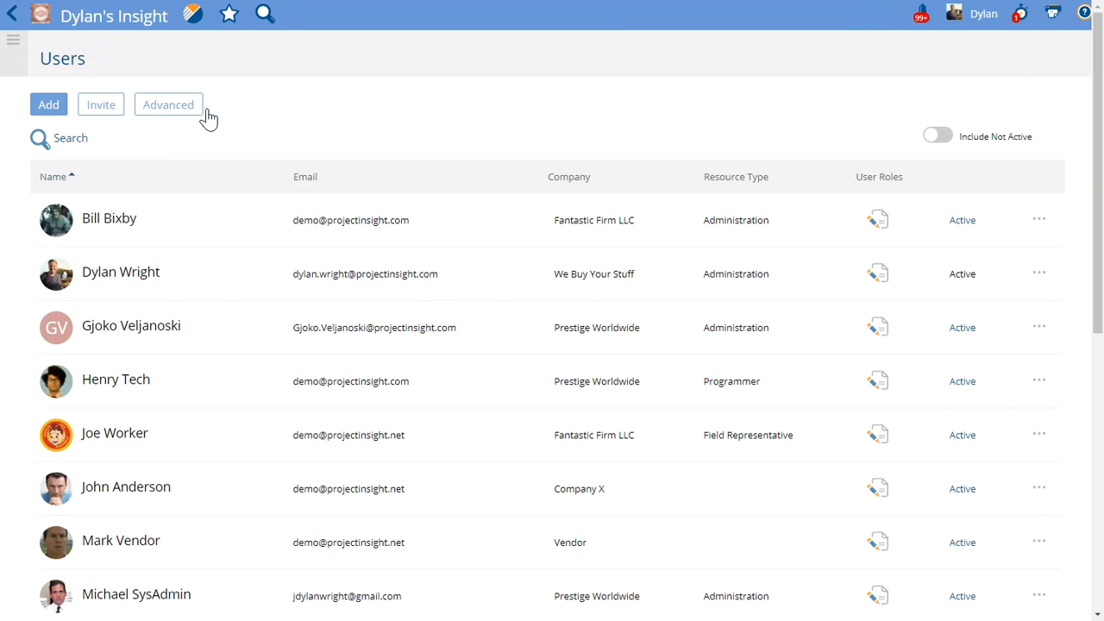